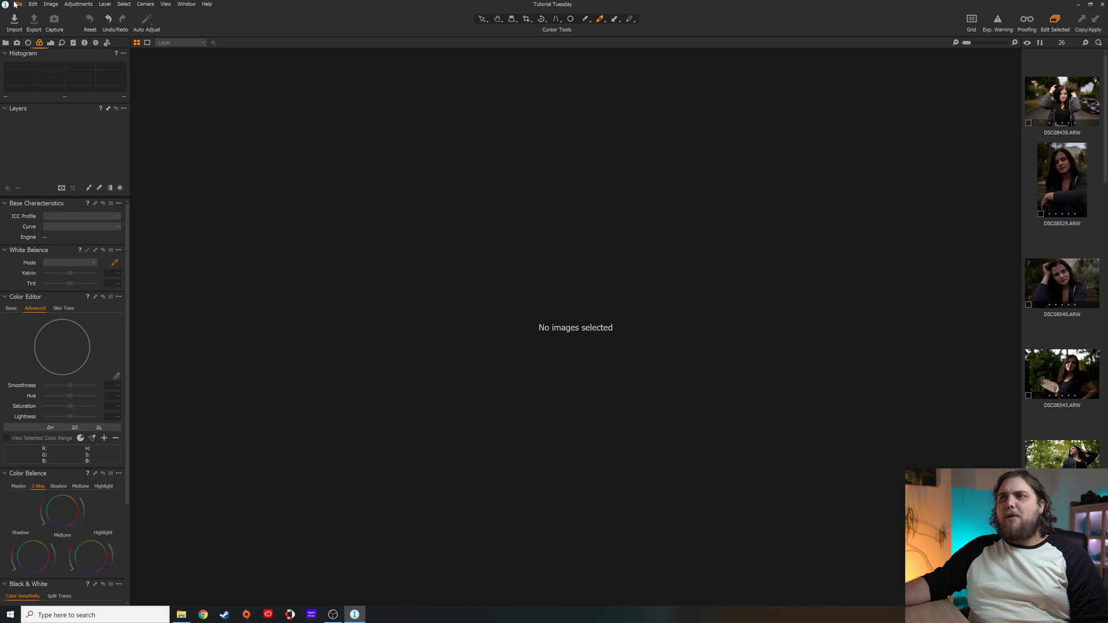
# Start a new session and set its location to a new "Getting Started" folder inside "Getting started with Capture One"
pyautogui.click(17, 4)
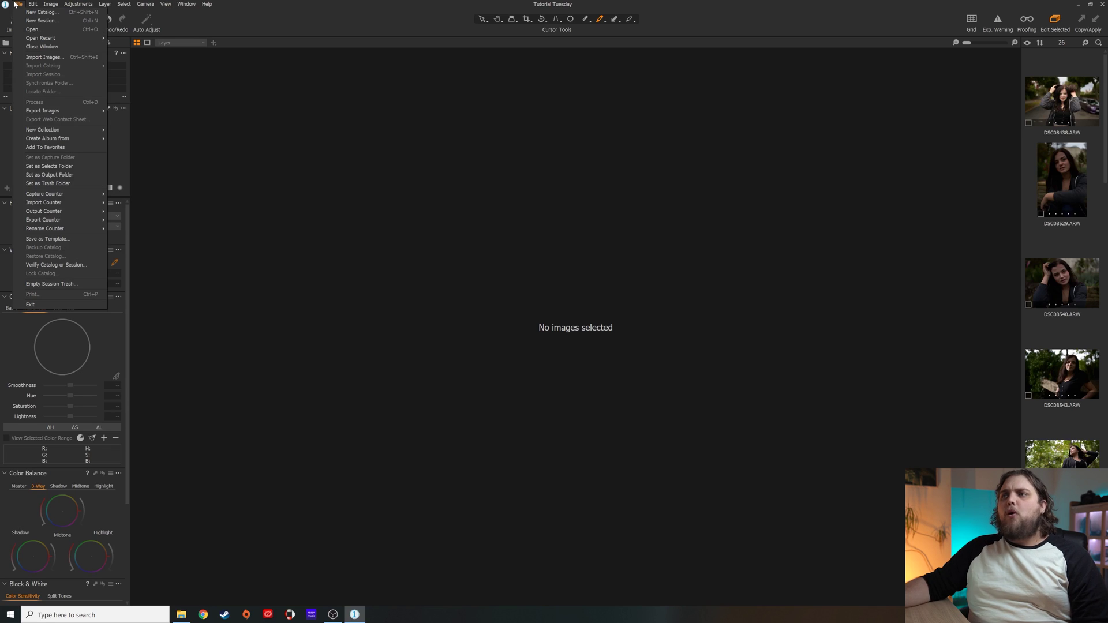
pyautogui.click(33, 21)
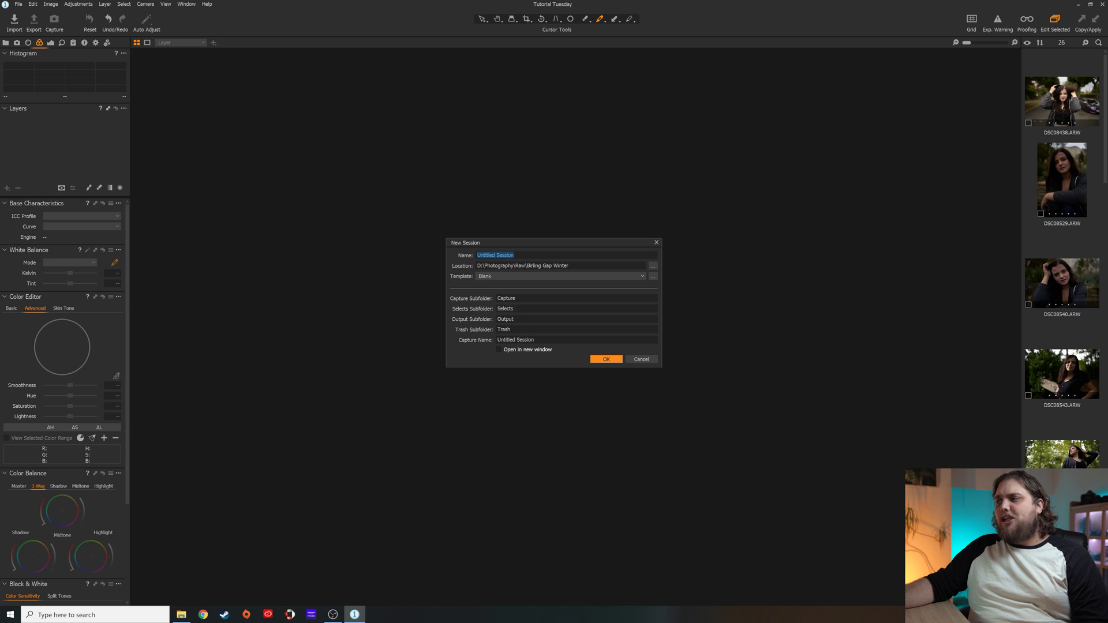
pyautogui.click(652, 265)
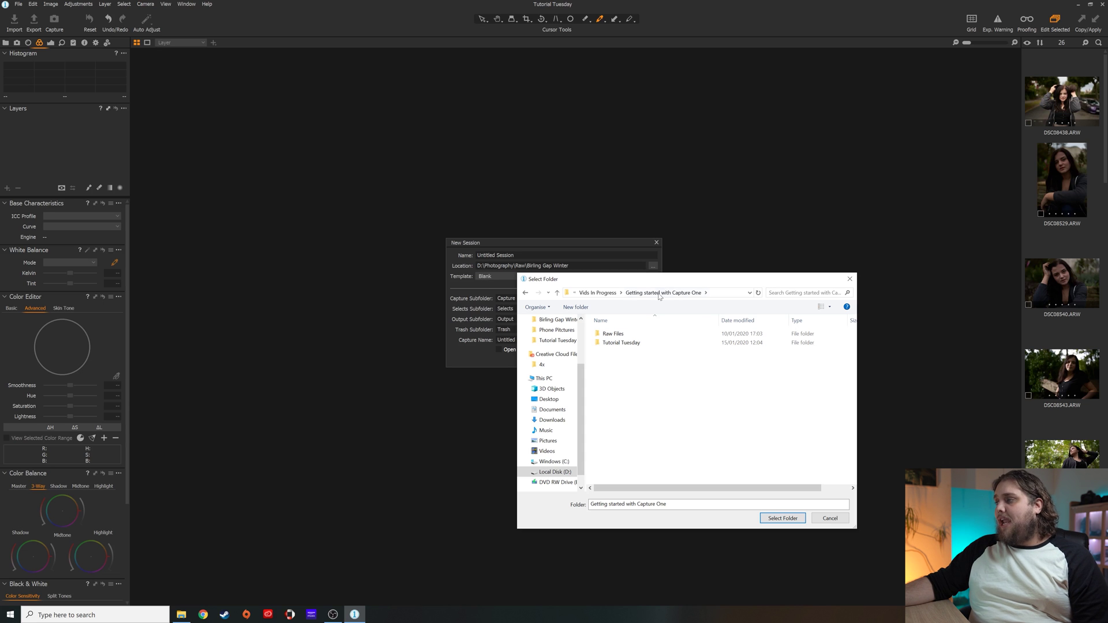
pyautogui.rightClick(652, 367)
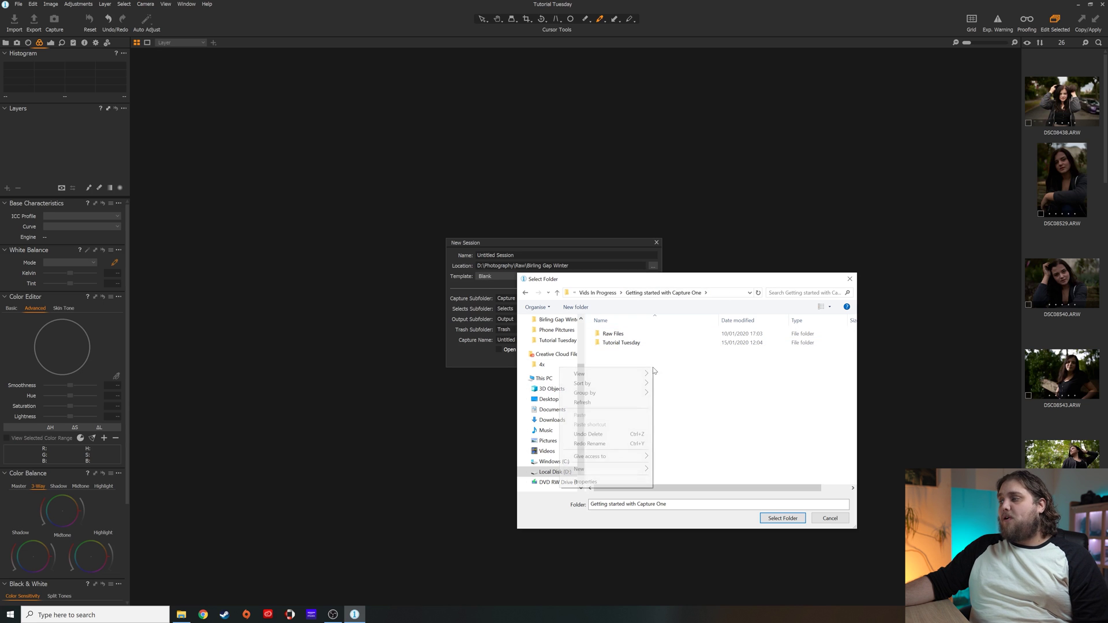
pyautogui.click(666, 471)
pyautogui.write('G')
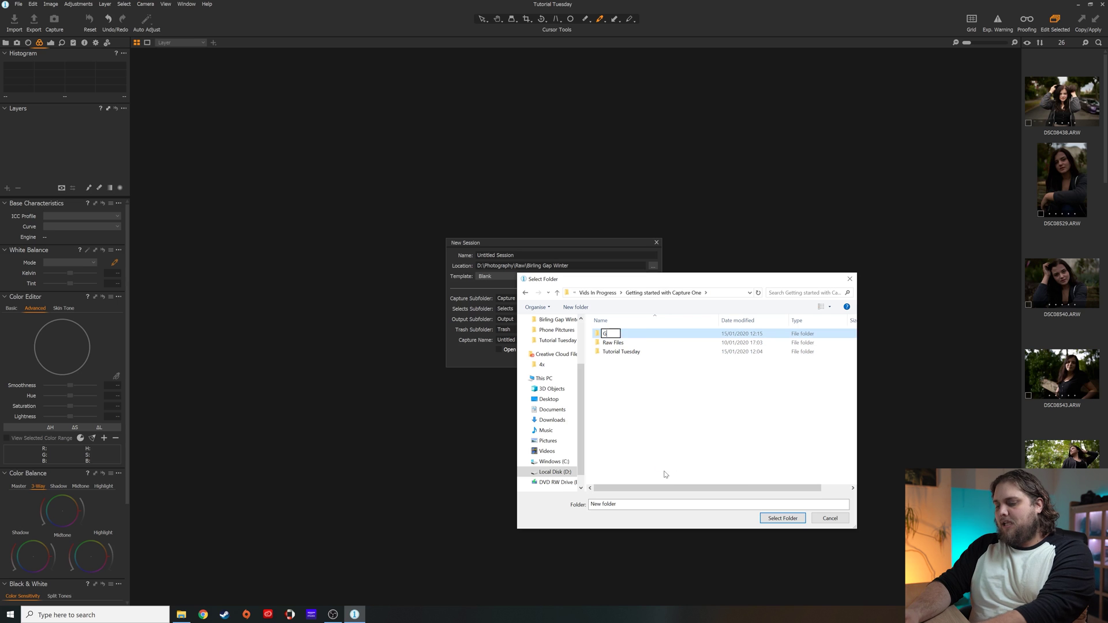
pyautogui.write('etting Started')
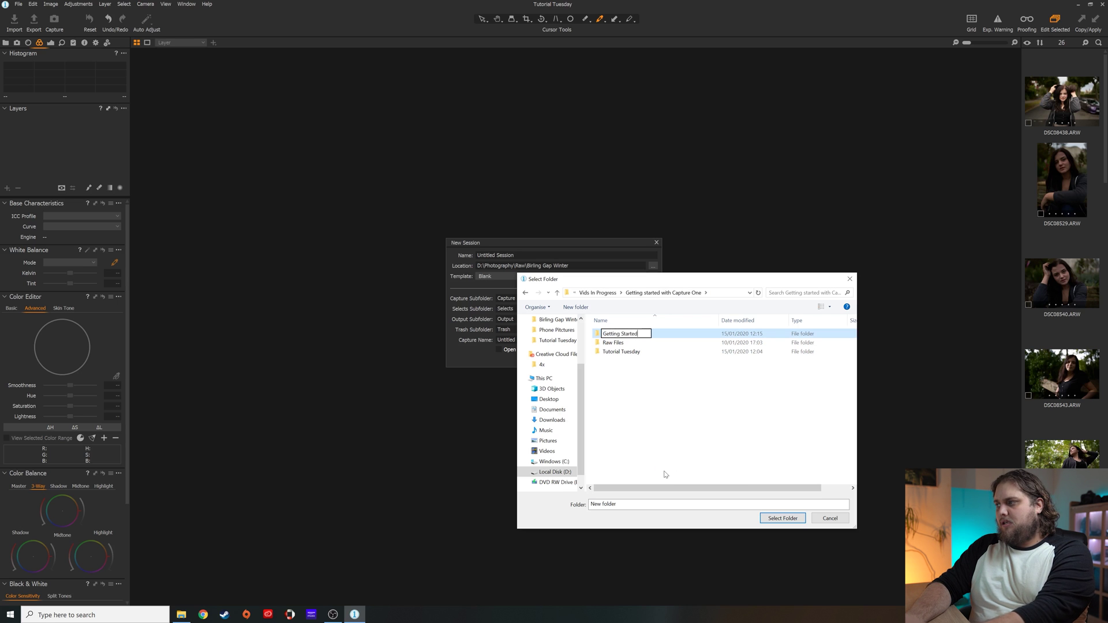
pyautogui.press('Return')
pyautogui.click(781, 518)
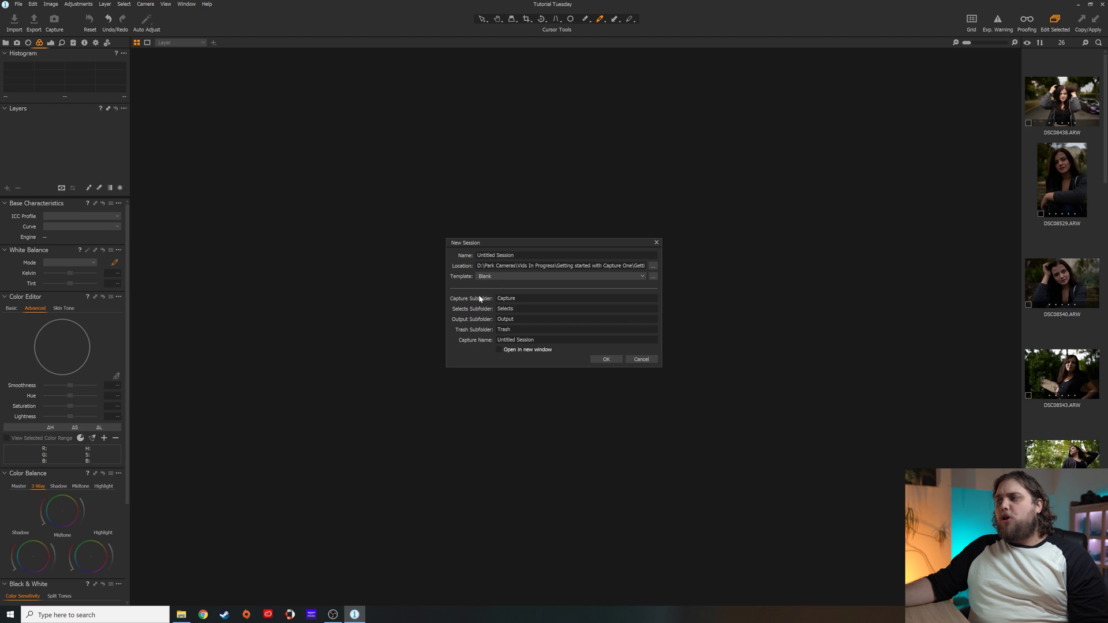
# Name the session "Getting Started" and create it with the blank template
pyautogui.click(461, 264)
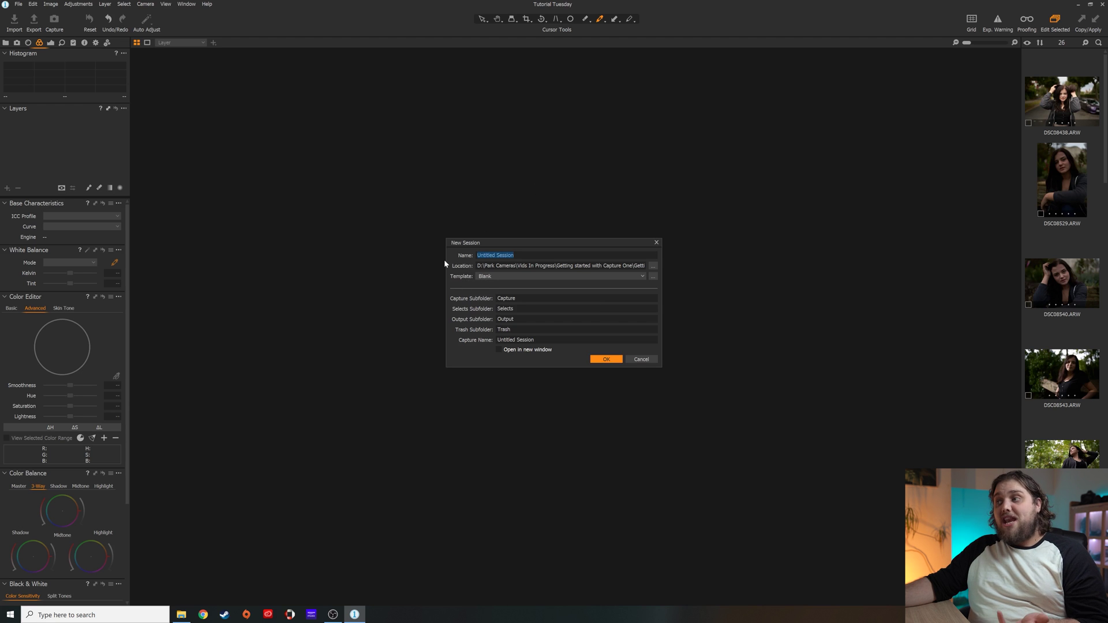
pyautogui.write('Getting ')
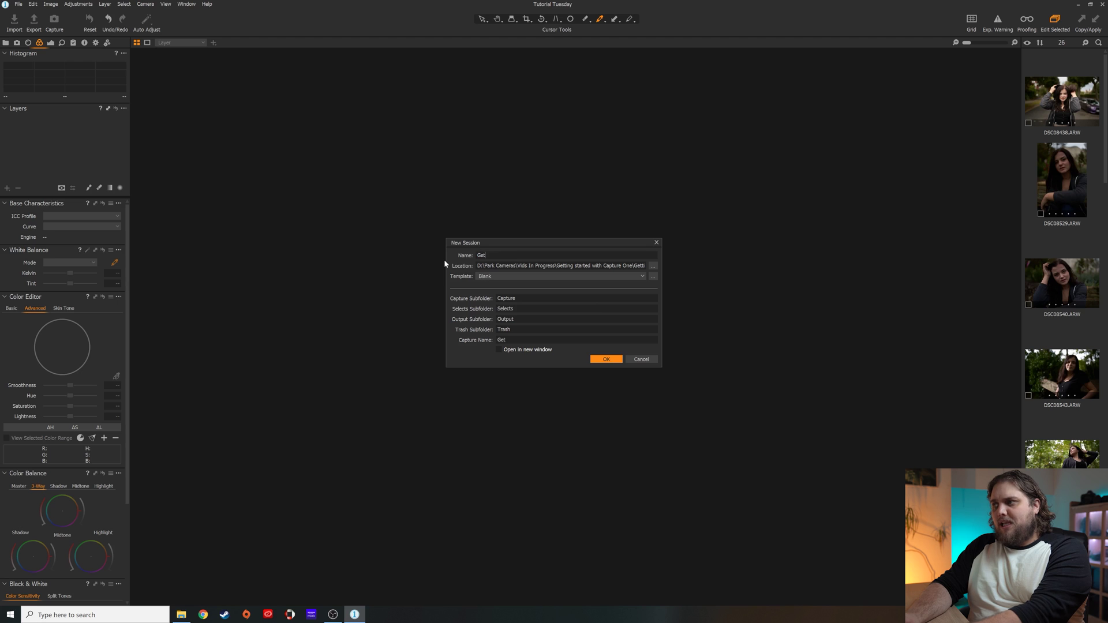
pyautogui.write('Started')
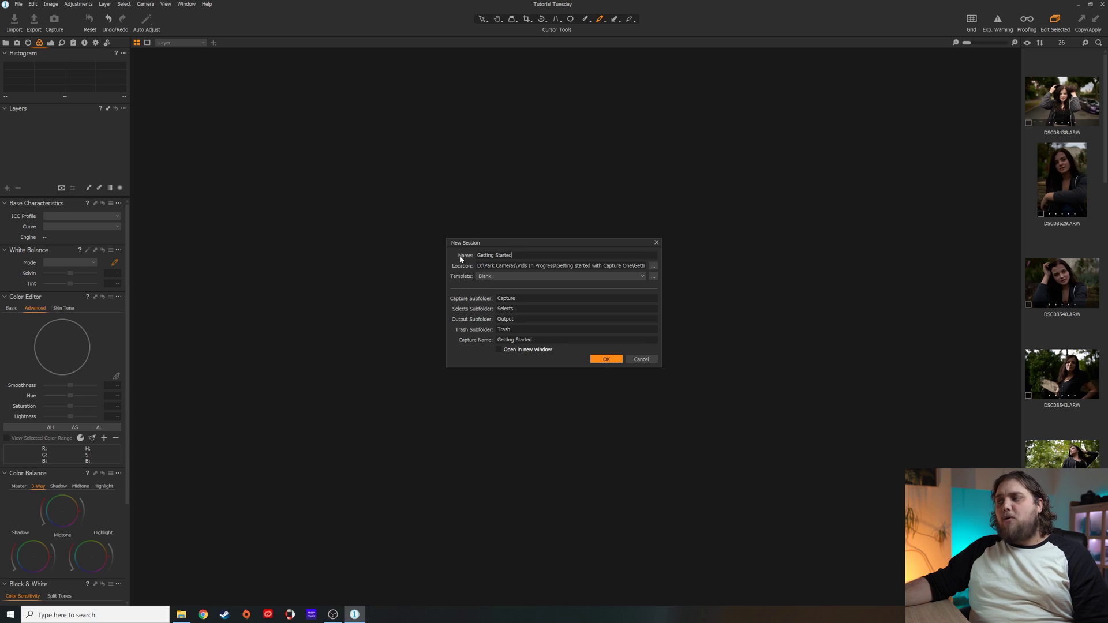
pyautogui.click(605, 358)
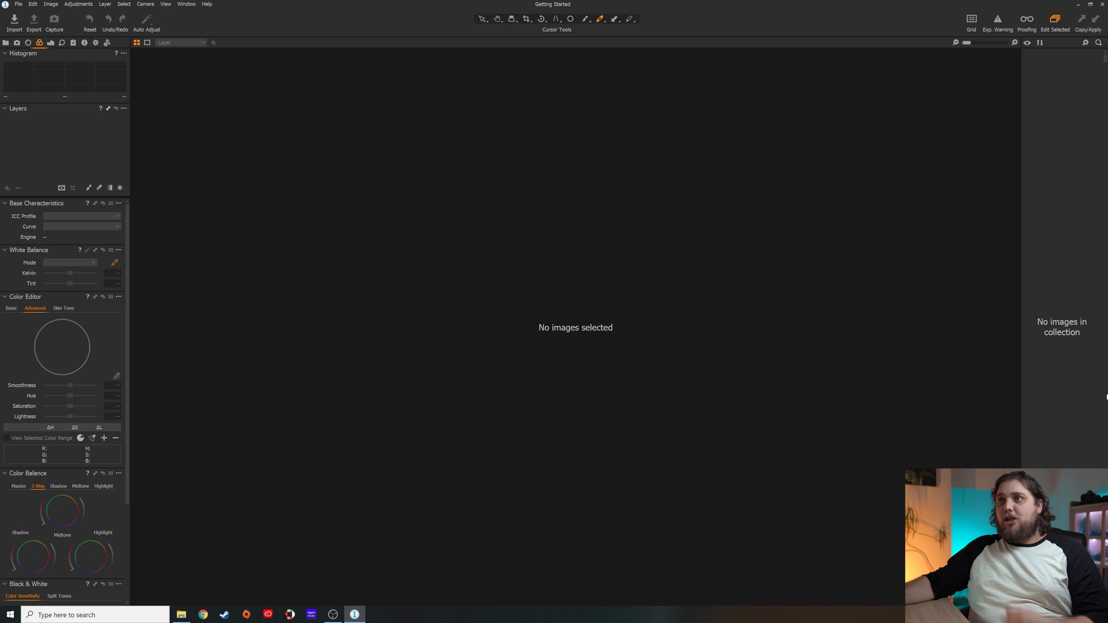
# Begin an image import with the "Raw Files" folder as its source and look over the available photos
pyautogui.click(16, 22)
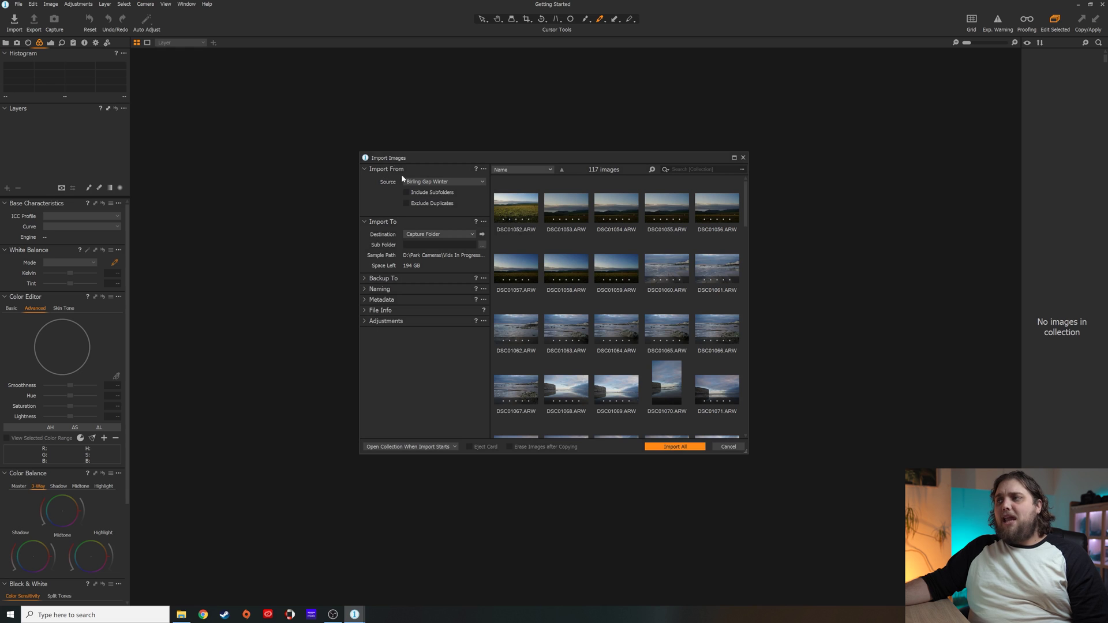
pyautogui.click(441, 182)
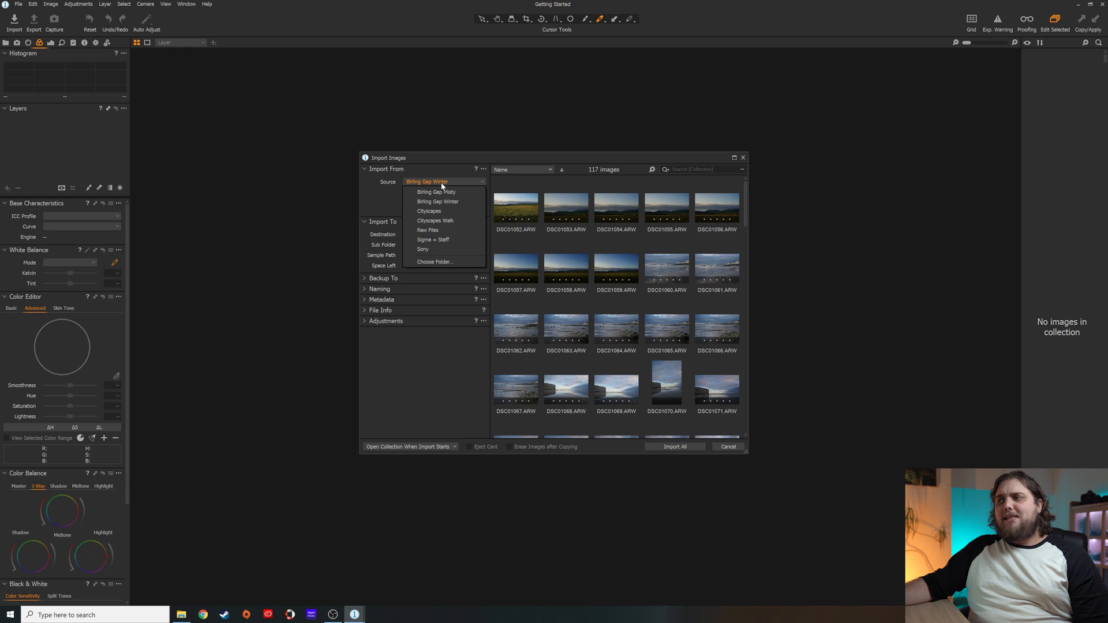
pyautogui.click(451, 266)
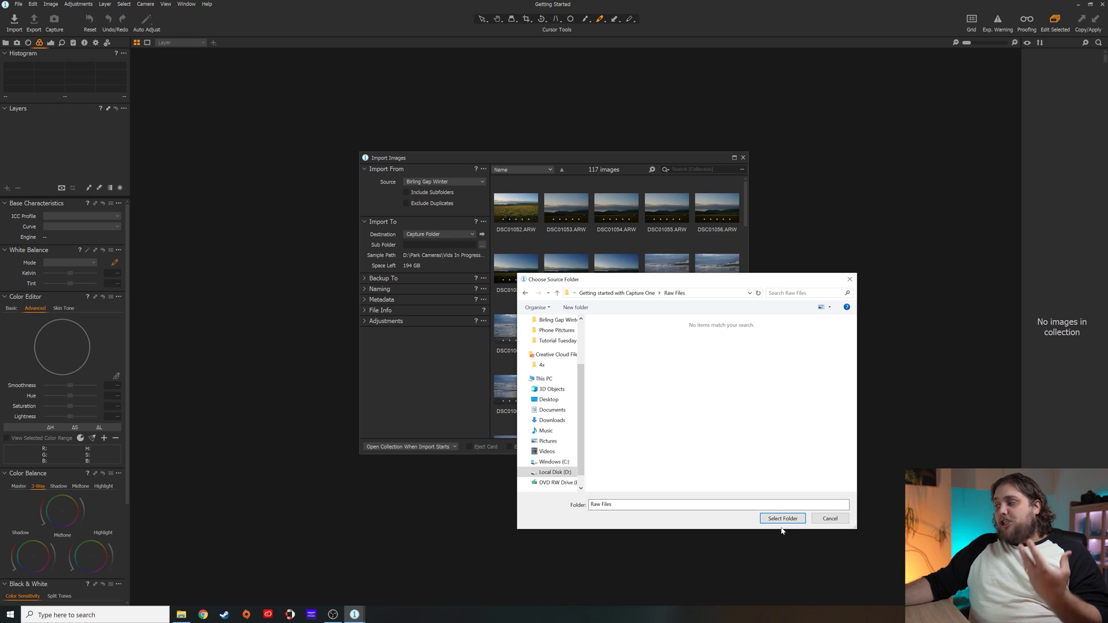
pyautogui.click(782, 520)
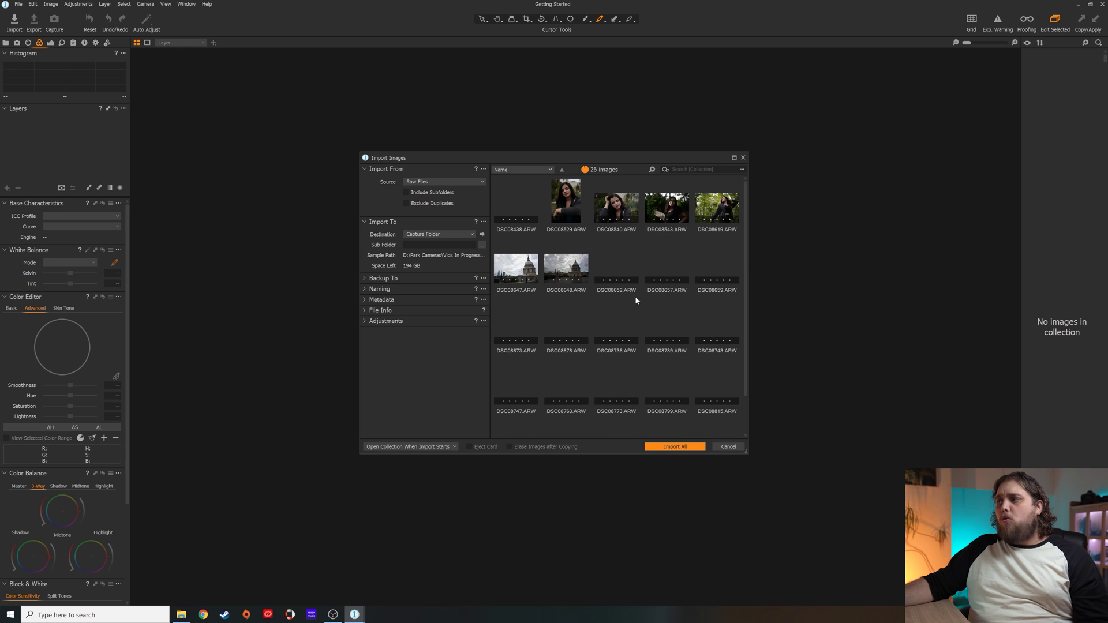
pyautogui.scroll(-2, 657, 310)
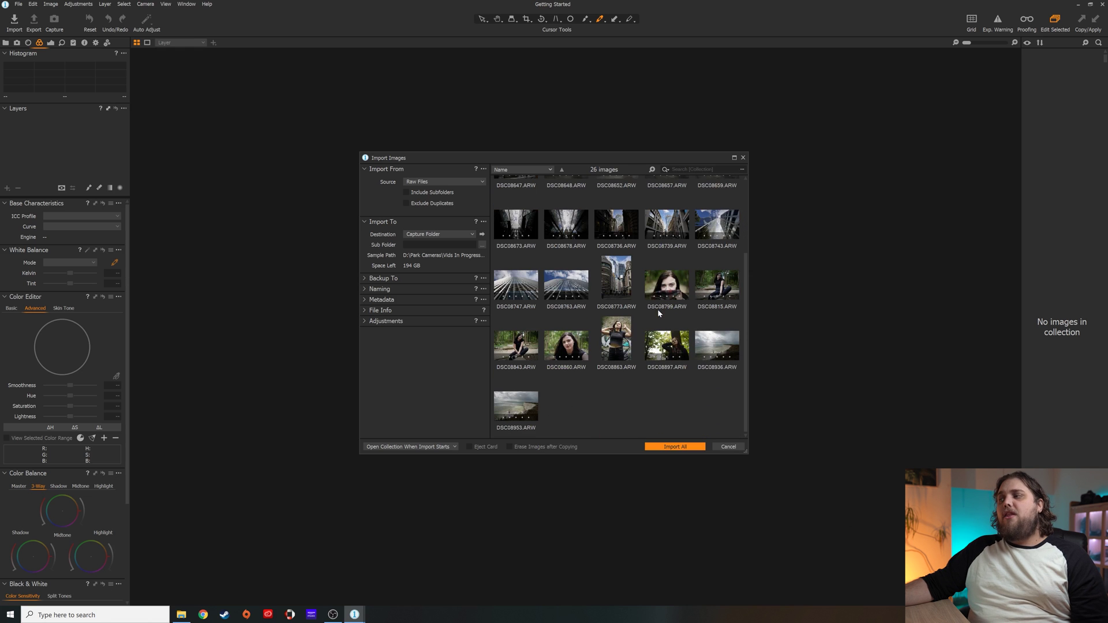
pyautogui.scroll(2, 654, 315)
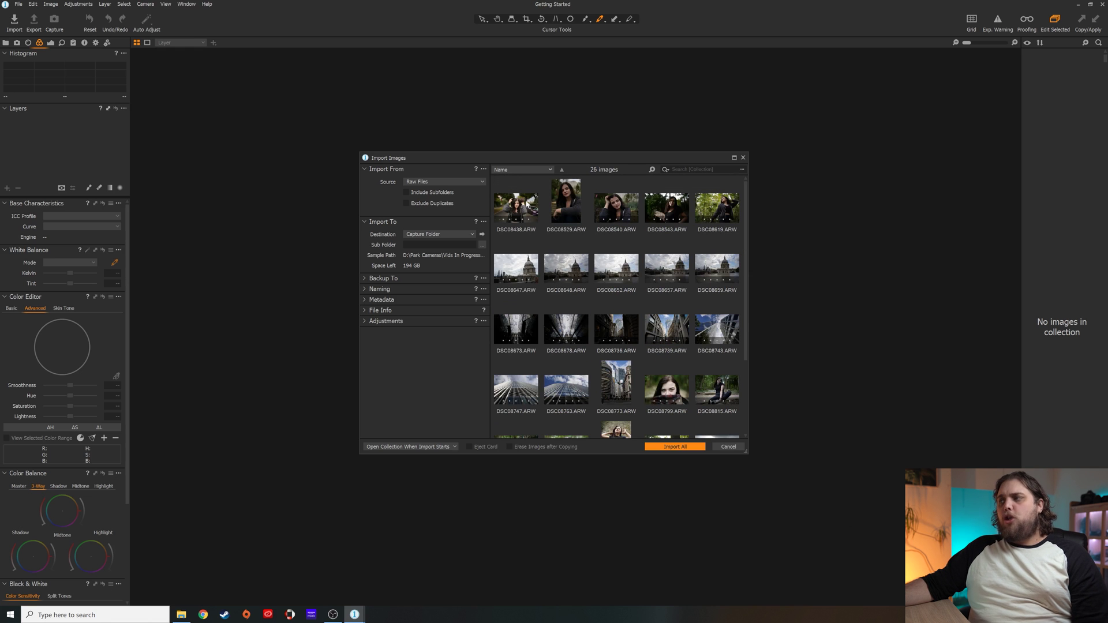
pyautogui.click(526, 203)
pyautogui.keyDown('ctrl'); pyautogui.click(601, 262); pyautogui.keyUp('ctrl')
pyautogui.keyDown('ctrl'); pyautogui.click(572, 263); pyautogui.keyUp('ctrl')
pyautogui.keyDown('ctrl'); pyautogui.click(644, 268); pyautogui.keyUp('ctrl')
pyautogui.click(547, 247)
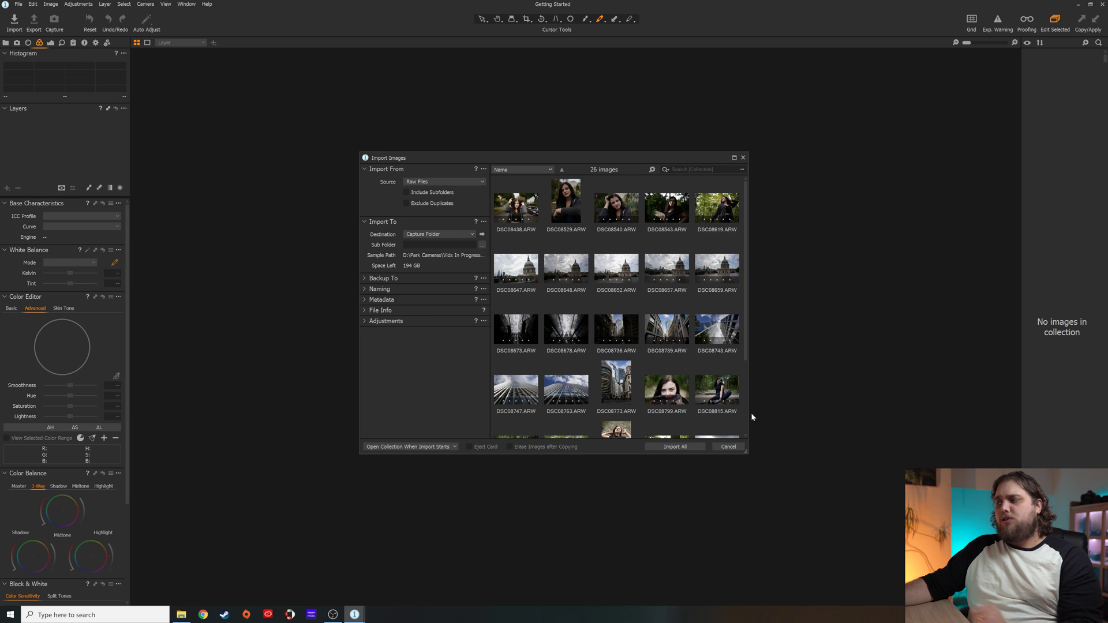
# Import all photos from the source folder into the session's Capture Folder
pyautogui.click(657, 444)
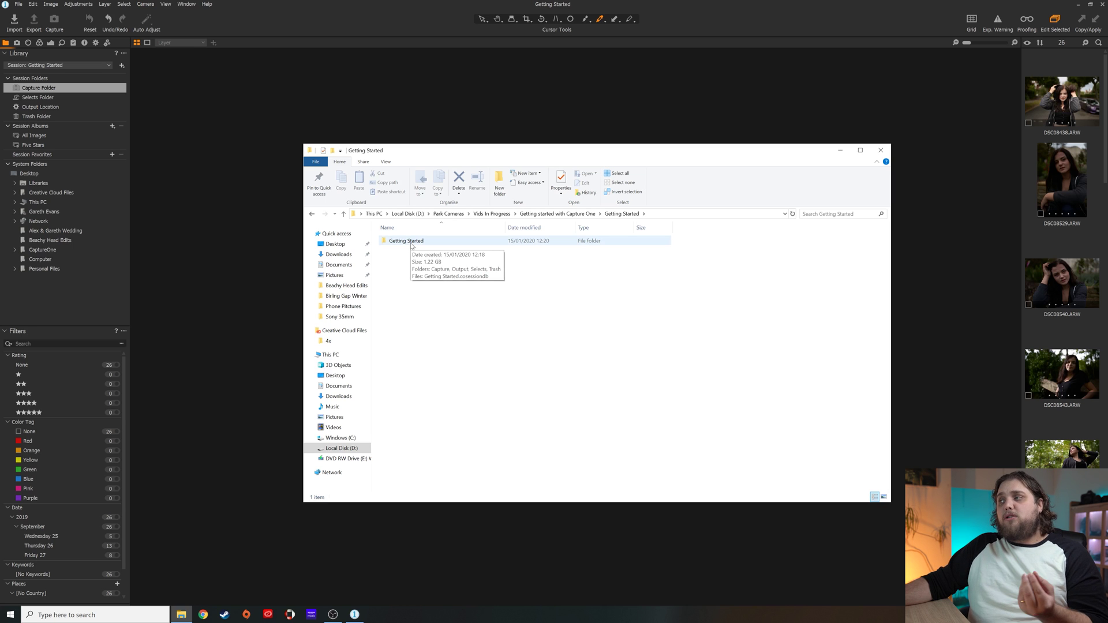
# In File Explorer, examine the "Getting Started" session folder, including its session file and the contents of its Capture and Output subfolders
pyautogui.doubleClick(412, 242)
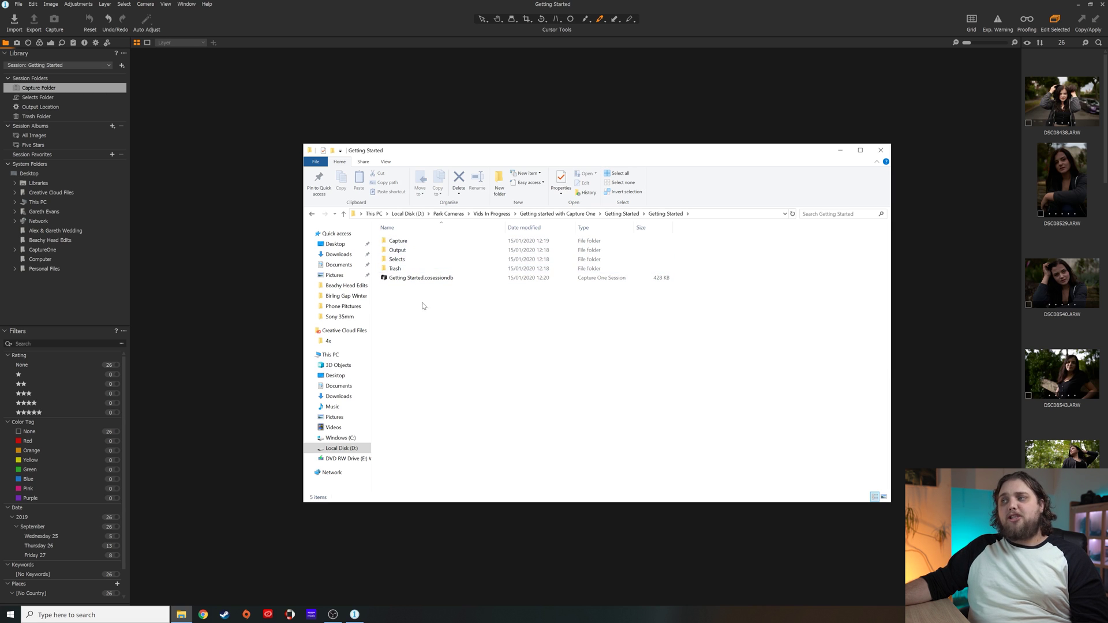
pyautogui.click(430, 279)
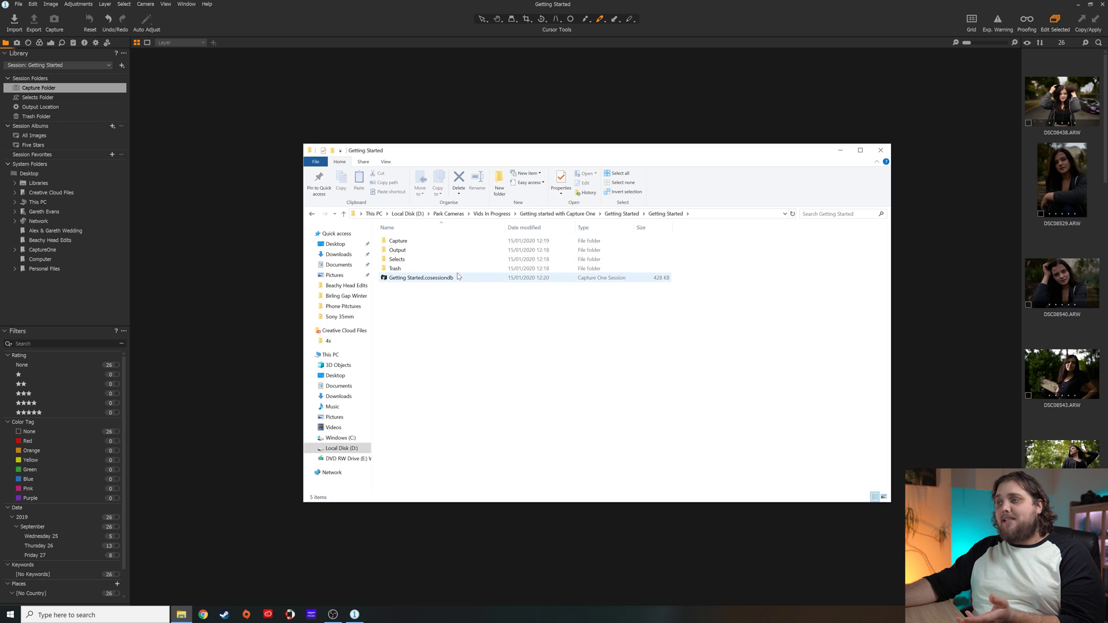
pyautogui.doubleClick(467, 242)
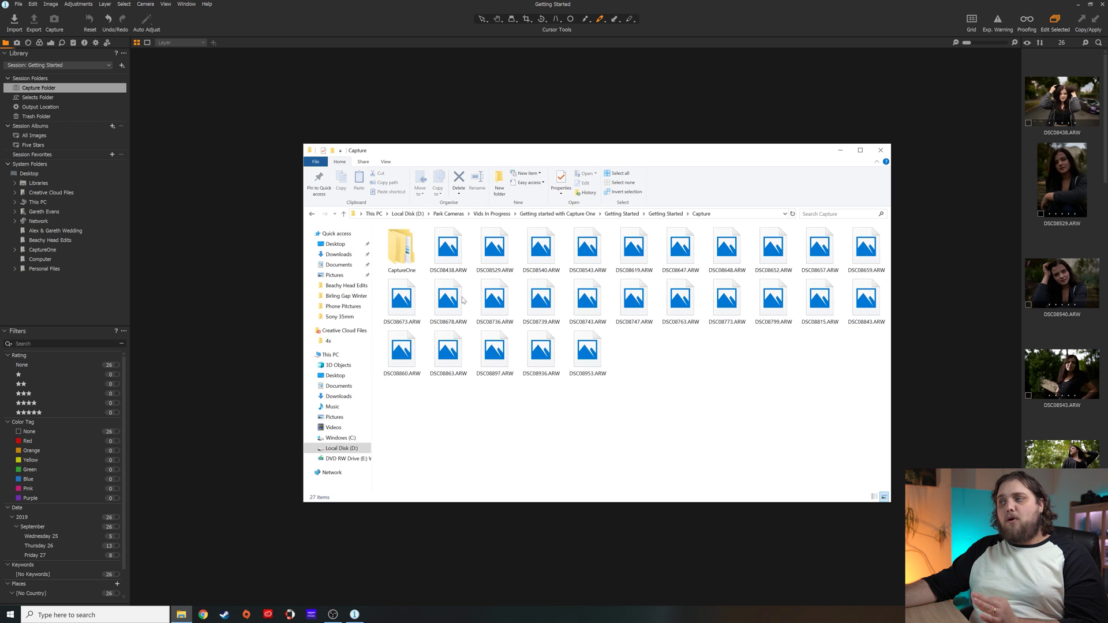
pyautogui.click(312, 214)
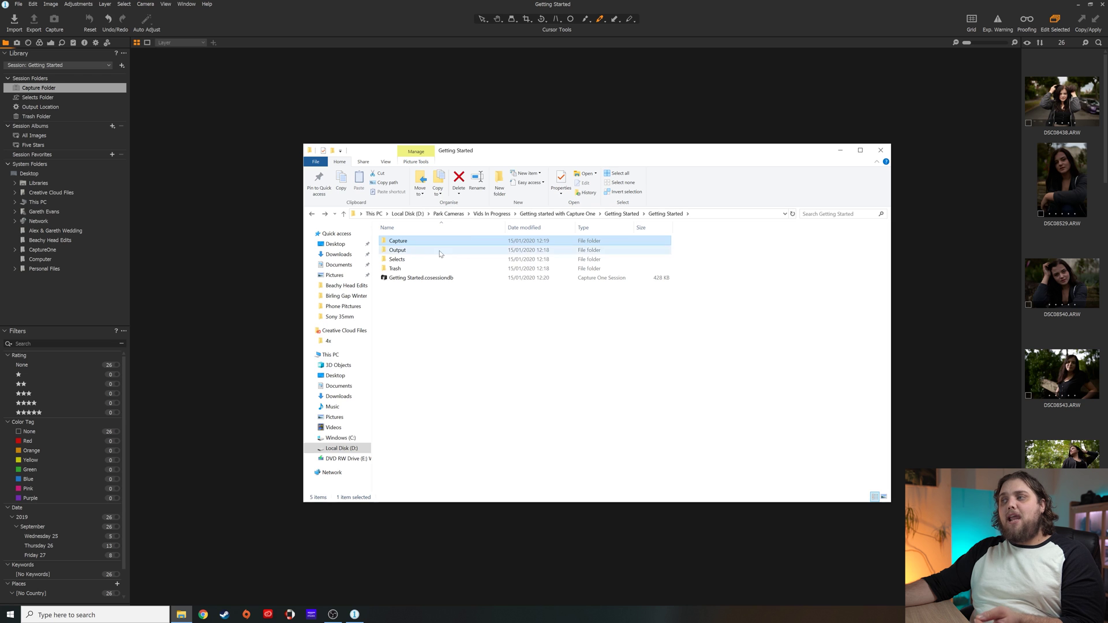
pyautogui.doubleClick(398, 250)
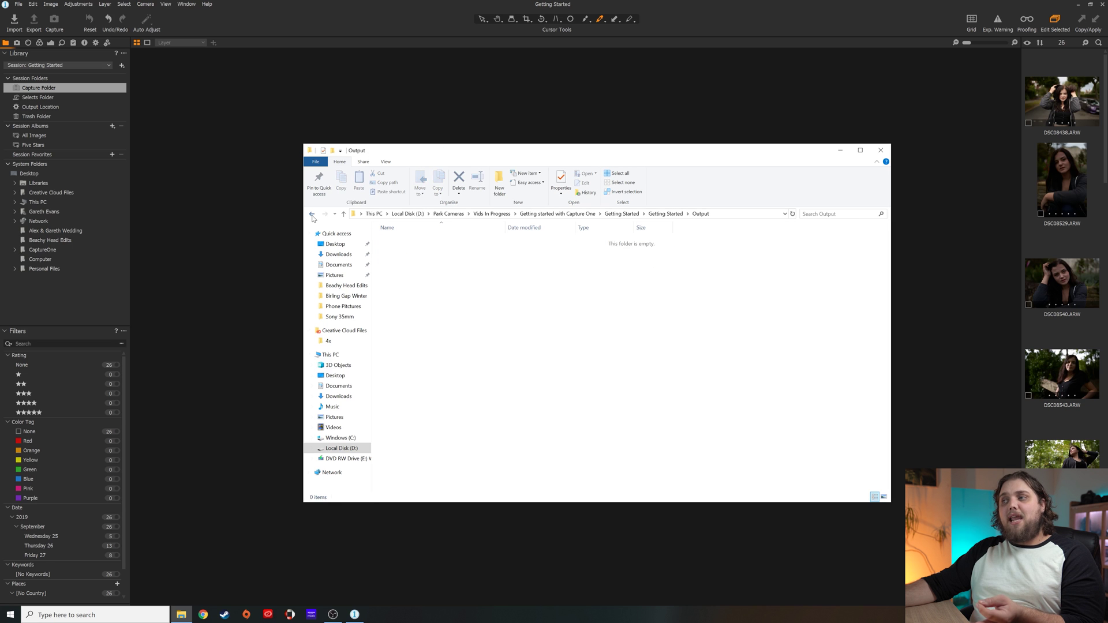
pyautogui.click(313, 214)
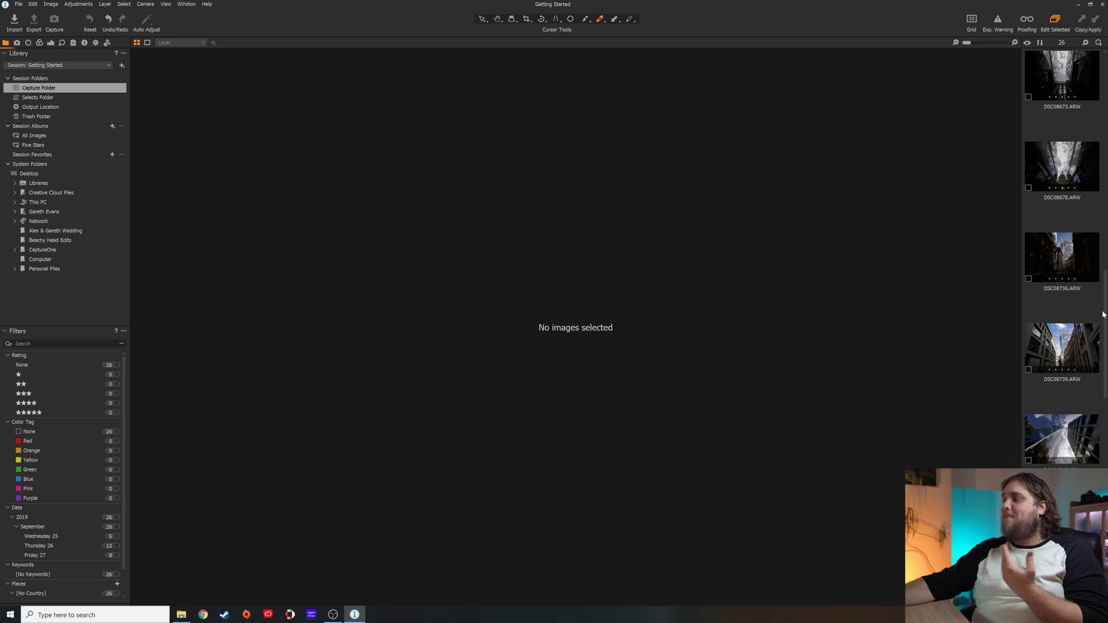
# Back in Capture One, look through the imported photo thumbnails and activate the Select cursor tool
pyautogui.scroll(10, 1051, 348)
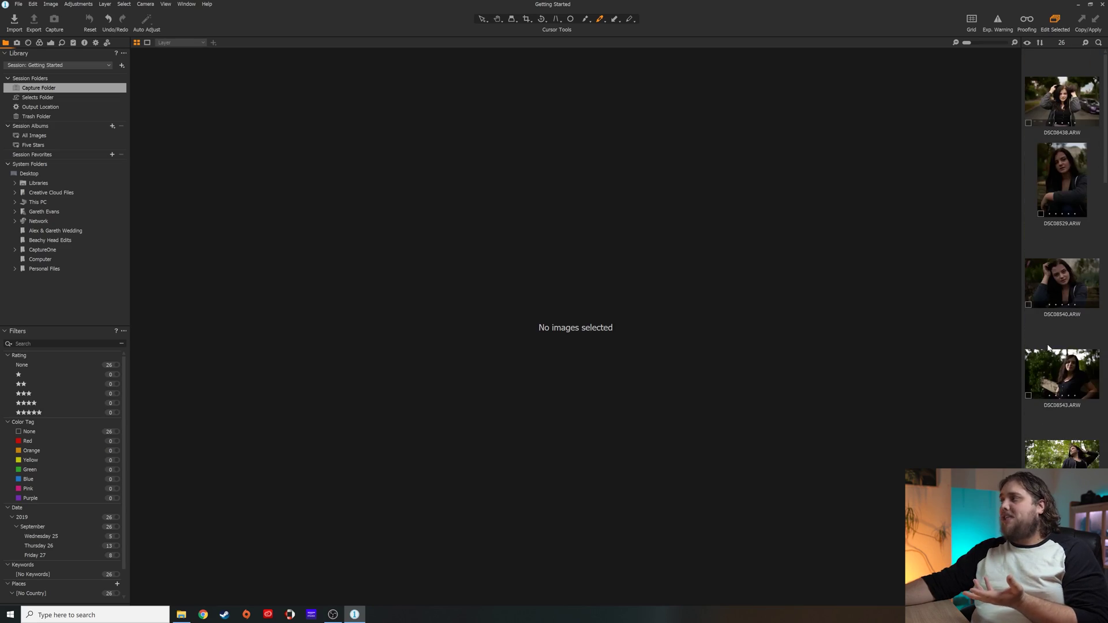
pyautogui.scroll(-15, 1061, 114)
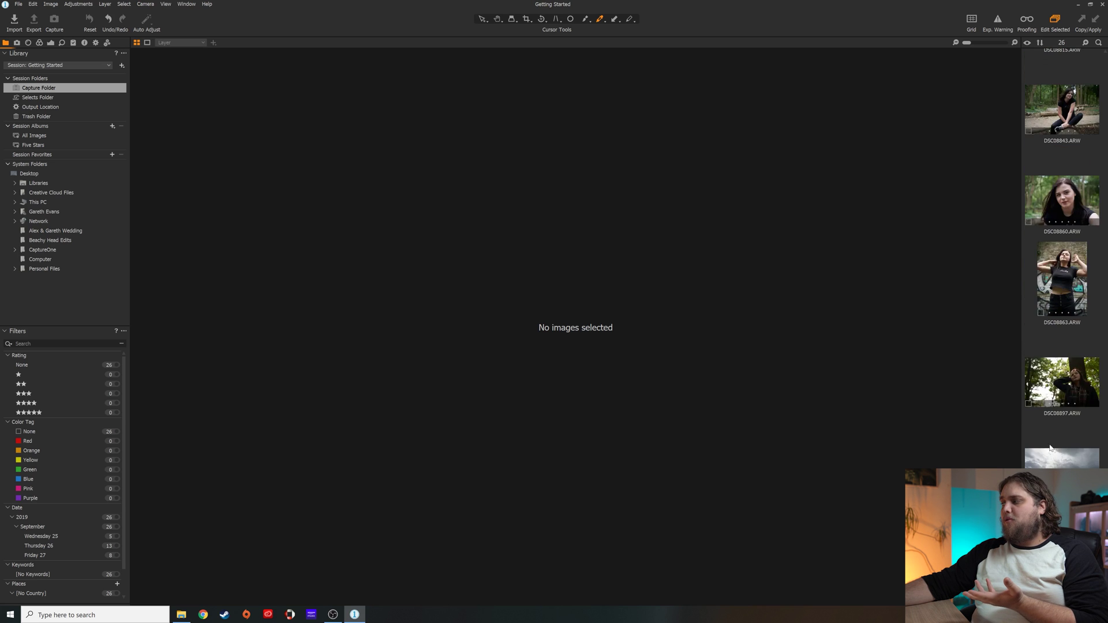
pyautogui.scroll(15, 1061, 260)
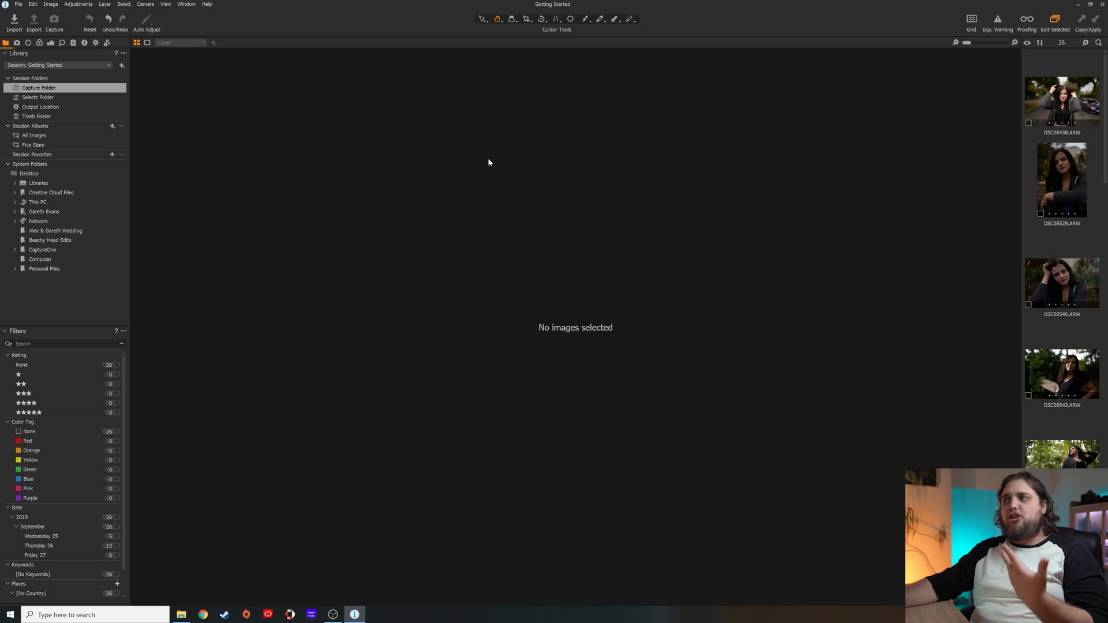
pyautogui.click(541, 19)
pyautogui.click(482, 19)
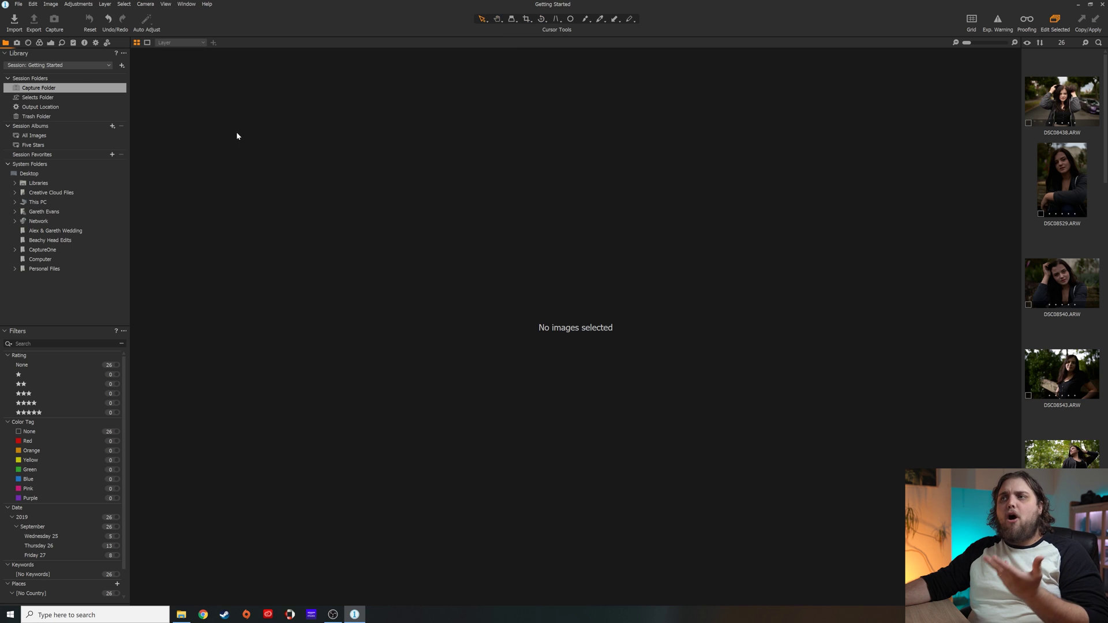
# Examine the Capture, Lens, Library, Exposure and Color tool groups, finishing on the Exposure tools
pyautogui.click(17, 43)
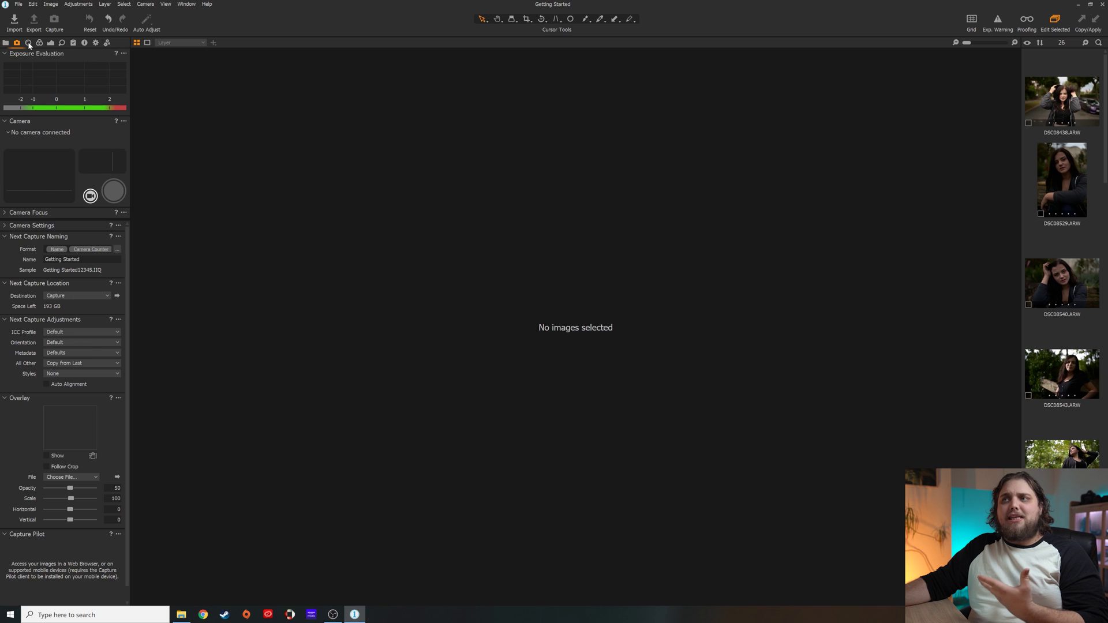
pyautogui.click(28, 43)
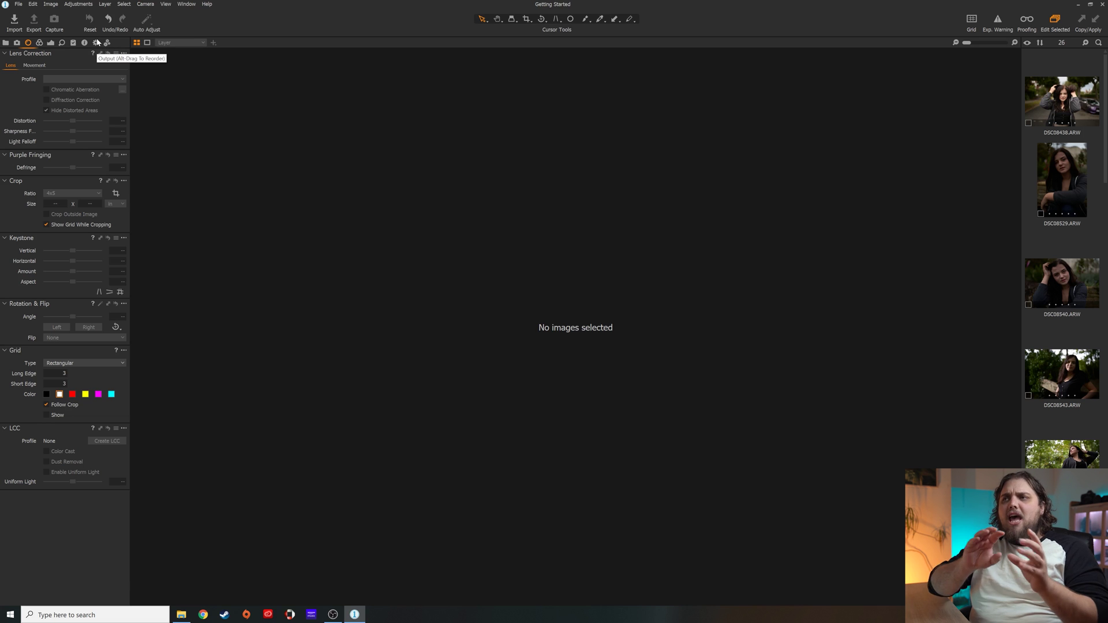
pyautogui.click(6, 43)
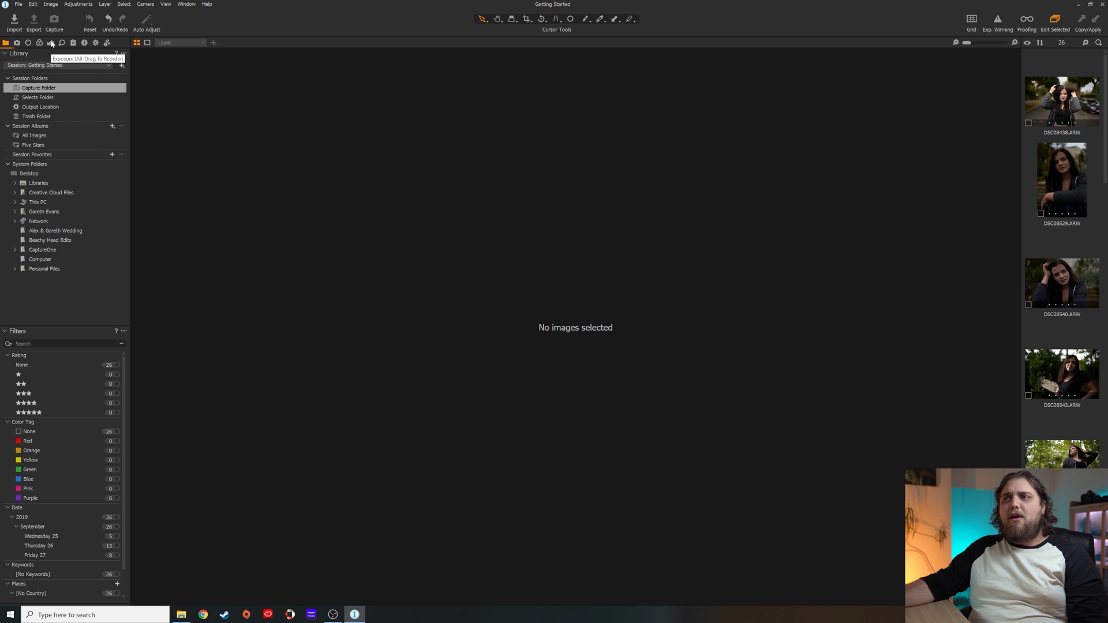
pyautogui.click(52, 44)
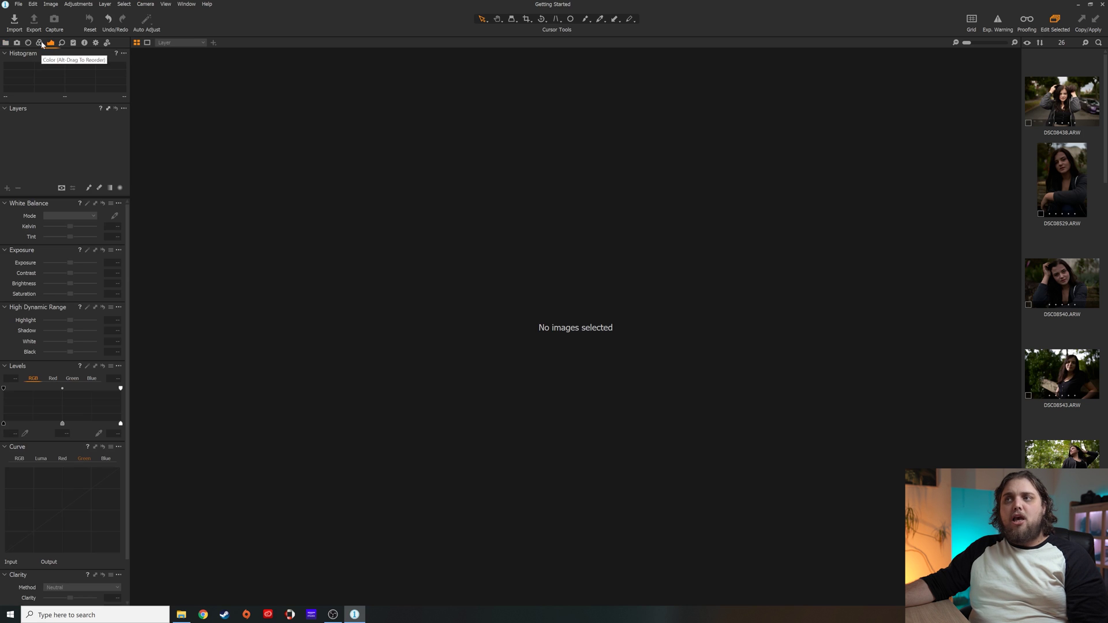
pyautogui.click(40, 43)
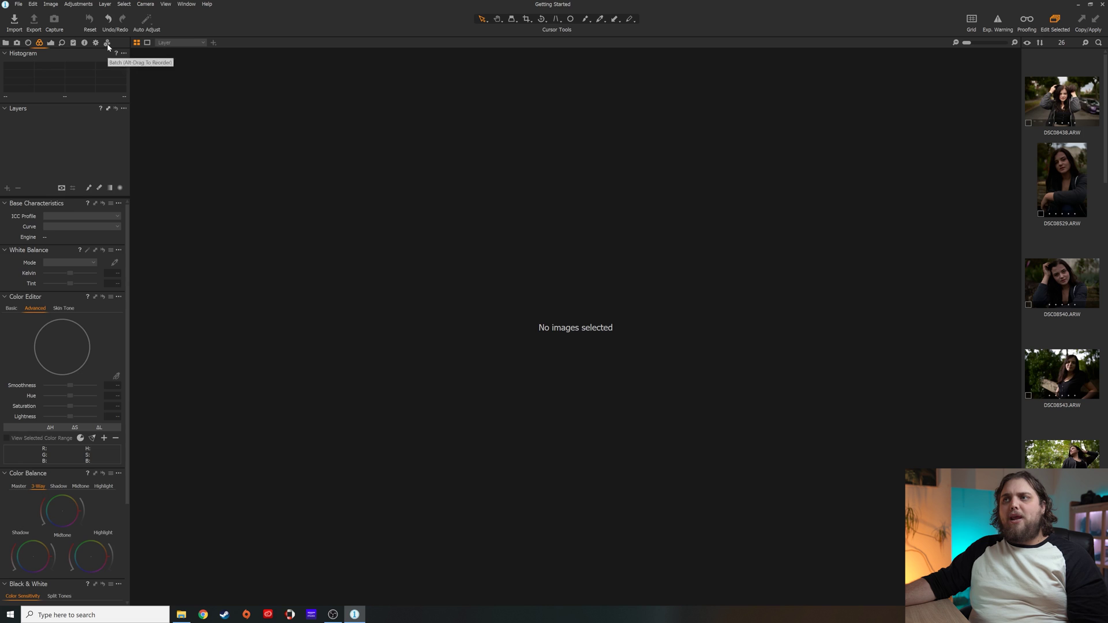
pyautogui.click(52, 44)
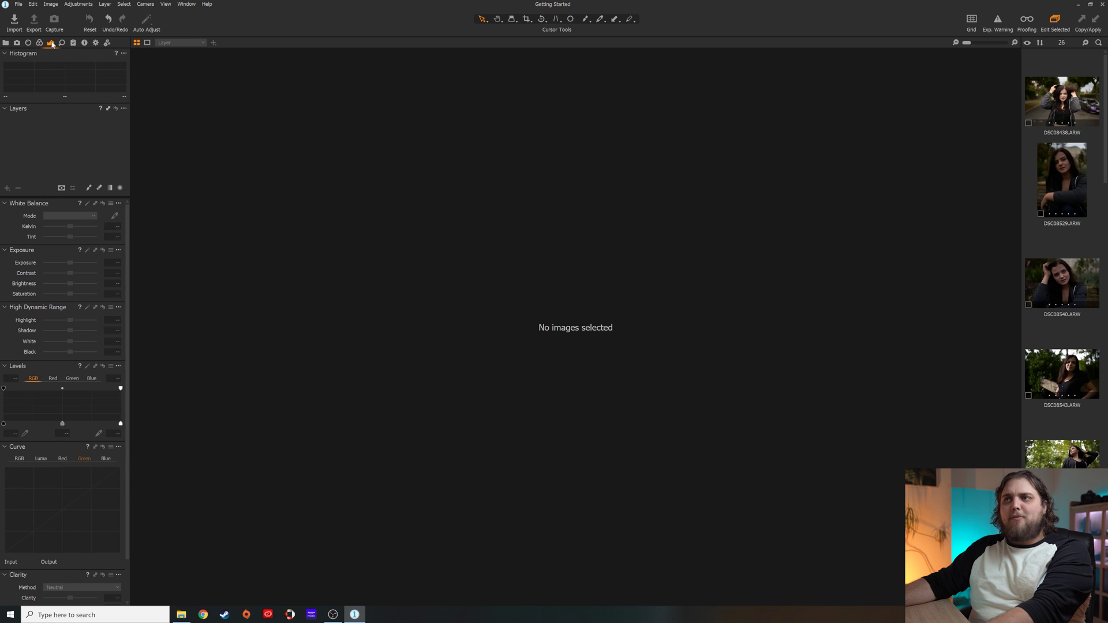
# Reorder the tool groups so that the Exposure group comes before the Color group
pyautogui.moveTo(52, 45); pyautogui.dragTo(38, 45)
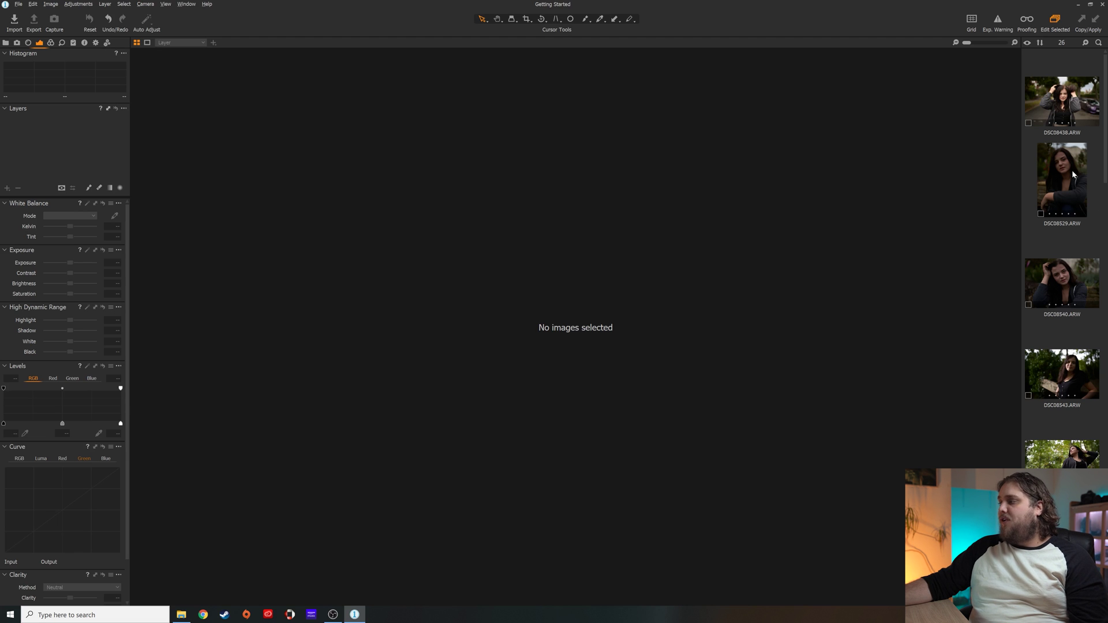
# Try placing the image browser below the viewer and restore its vertical placement beside the viewer
pyautogui.click(164, 4)
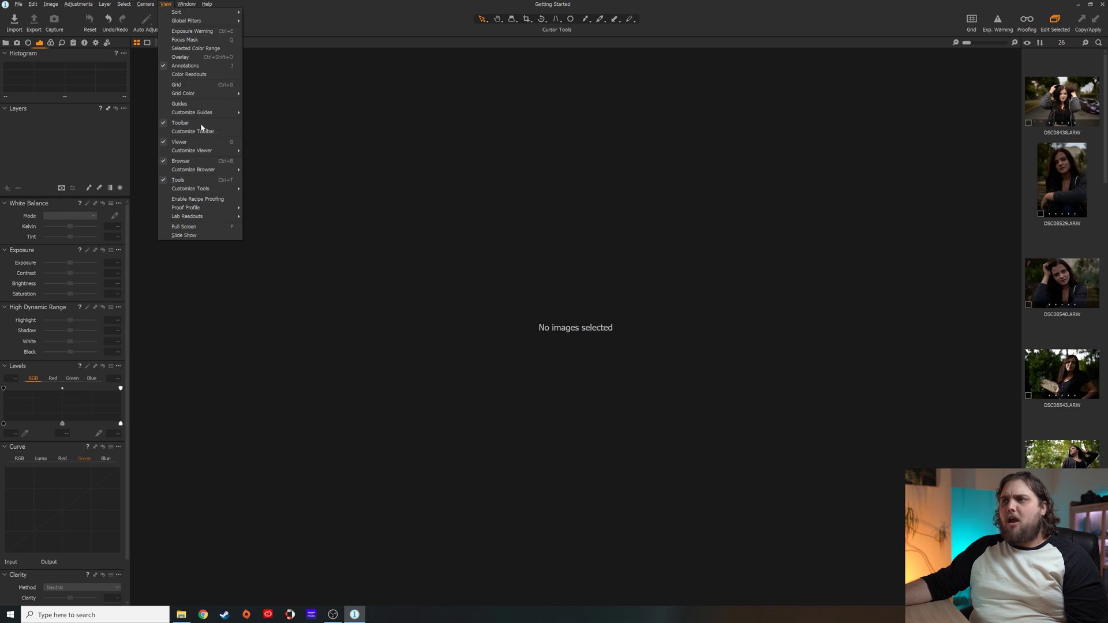
pyautogui.moveTo(208, 172)
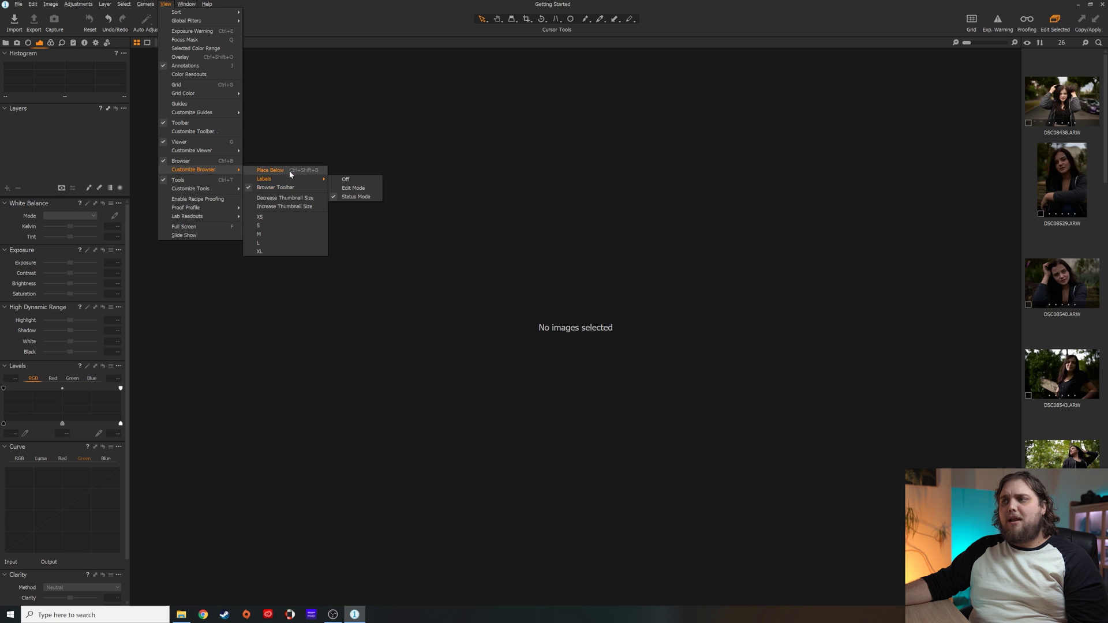
pyautogui.click(270, 170)
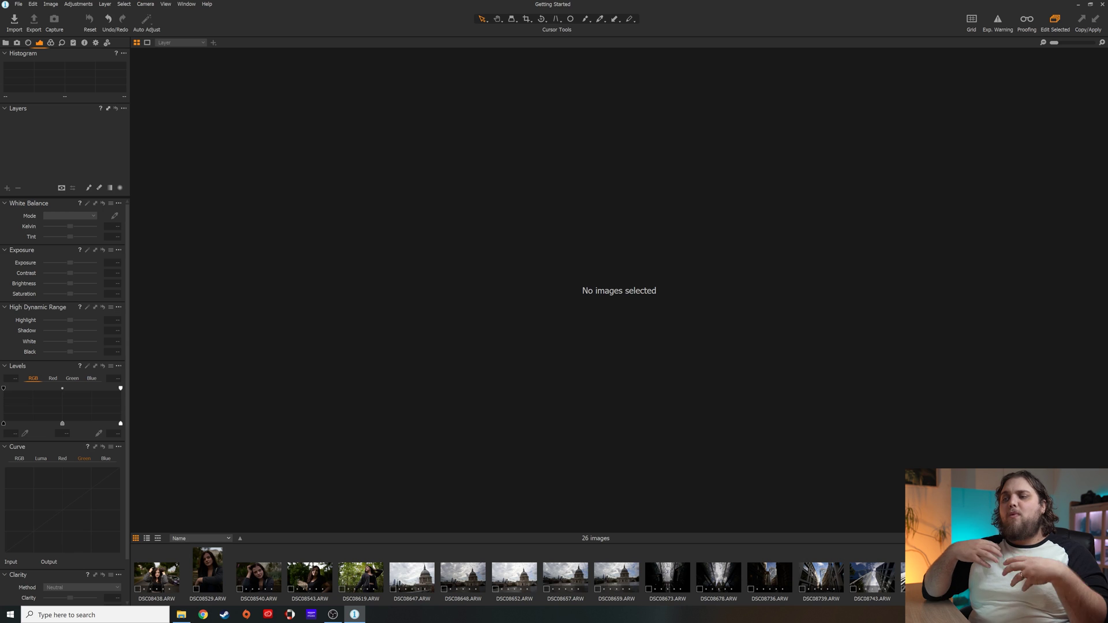
pyautogui.click(161, 9)
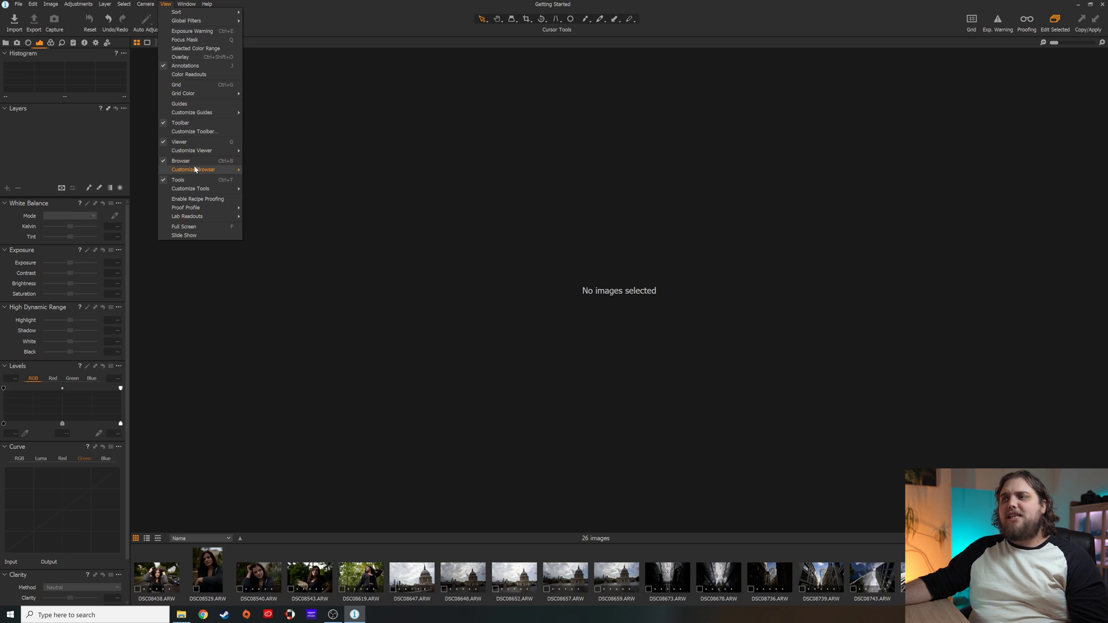
pyautogui.moveTo(196, 169)
pyautogui.click(303, 170)
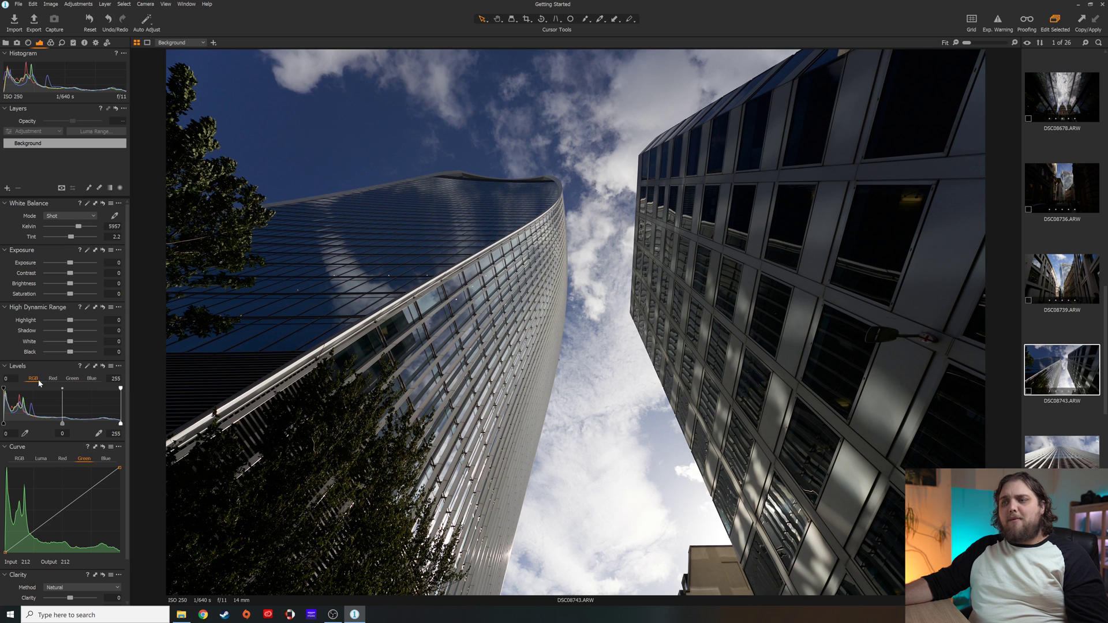
# On photo DSC08743.ARW, set Contrast to 14, Brightness to -7, Highlight to -72 and Shadow to 32
pyautogui.scroll(-1, 36, 476)
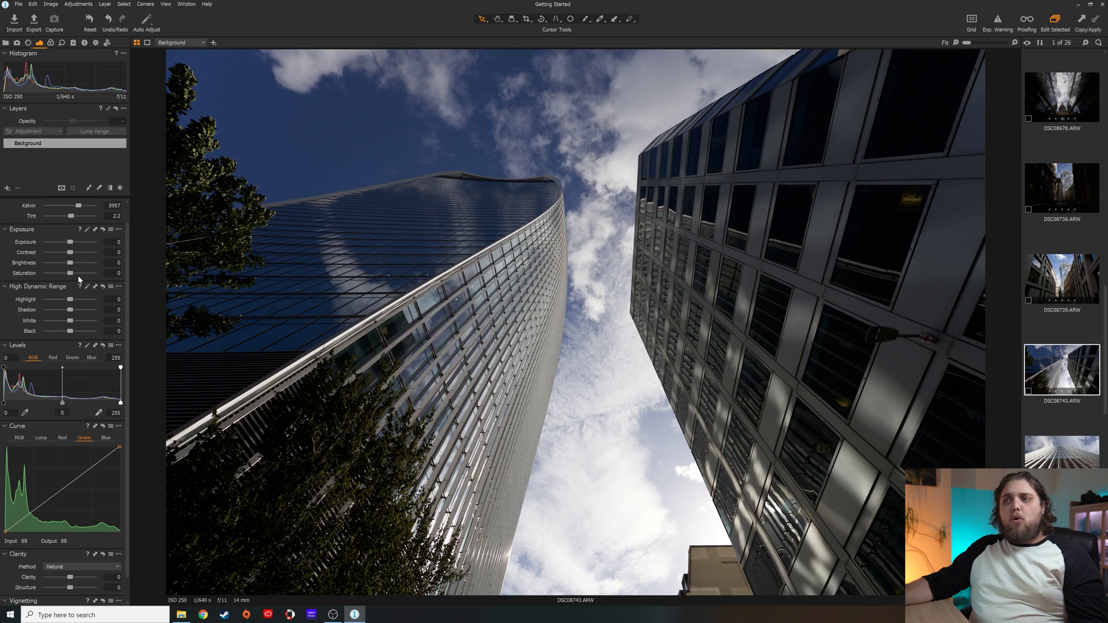
pyautogui.moveTo(70, 252); pyautogui.dragTo(77, 252)
pyautogui.moveTo(69, 310); pyautogui.dragTo(65, 266)
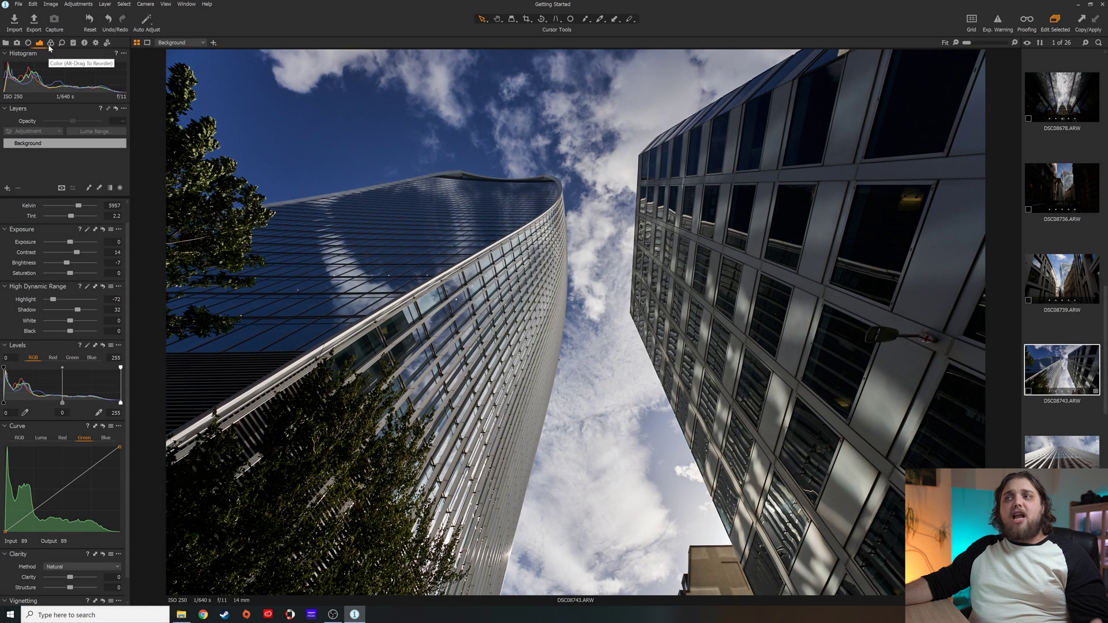
# In the Basic Color Editor, try hue changes on the orange range and the maximum hue shift on the blue range, and reset the hue
pyautogui.click(50, 44)
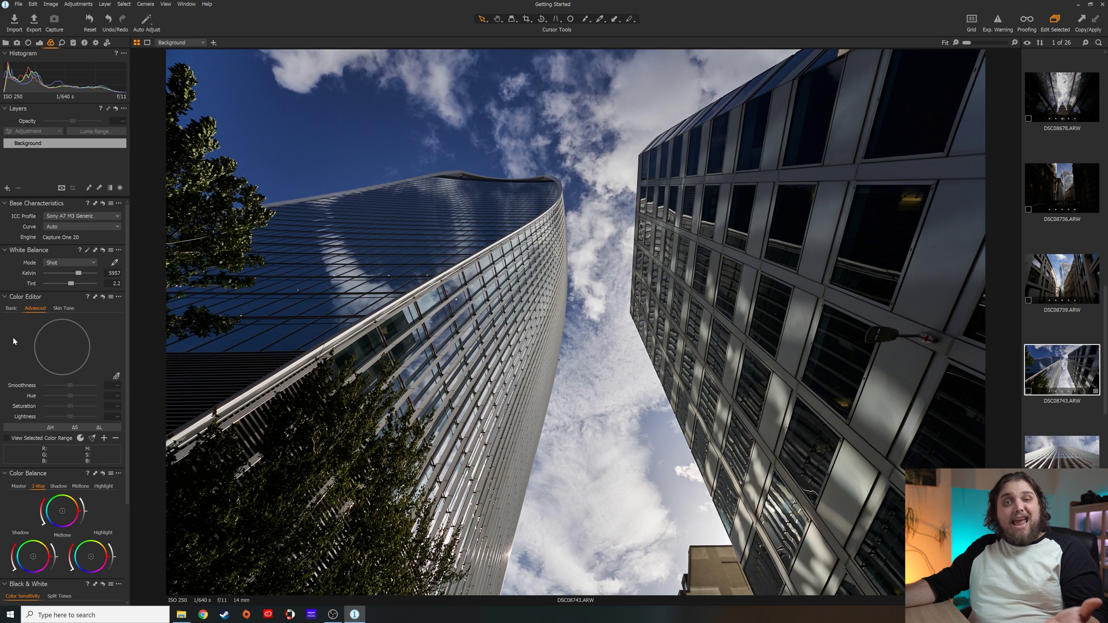
pyautogui.scroll(-1, 13, 341)
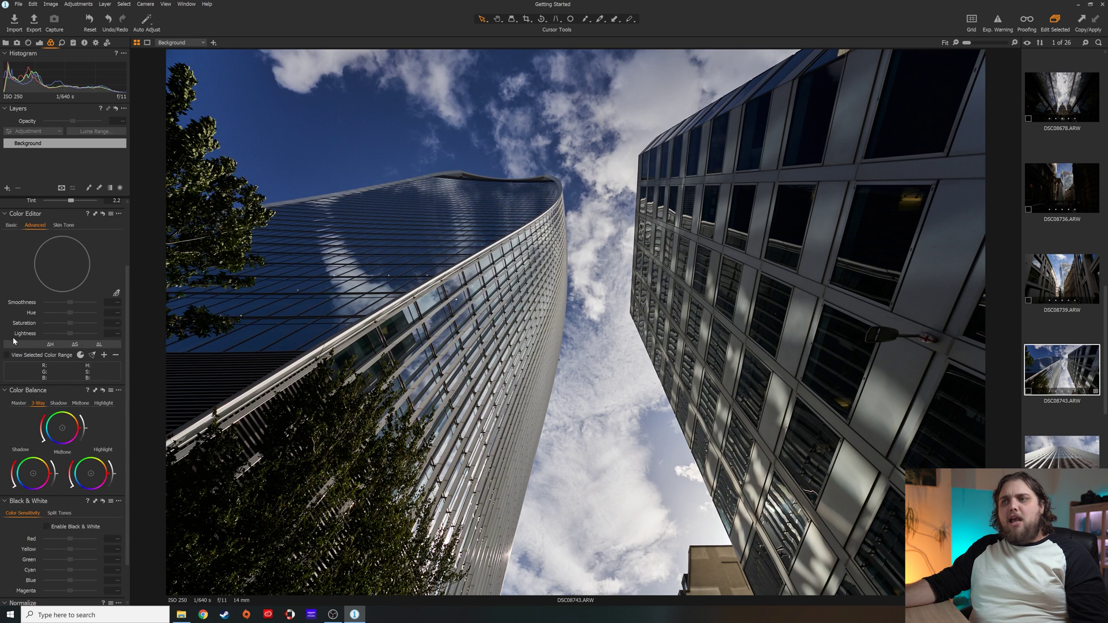
pyautogui.click(12, 288)
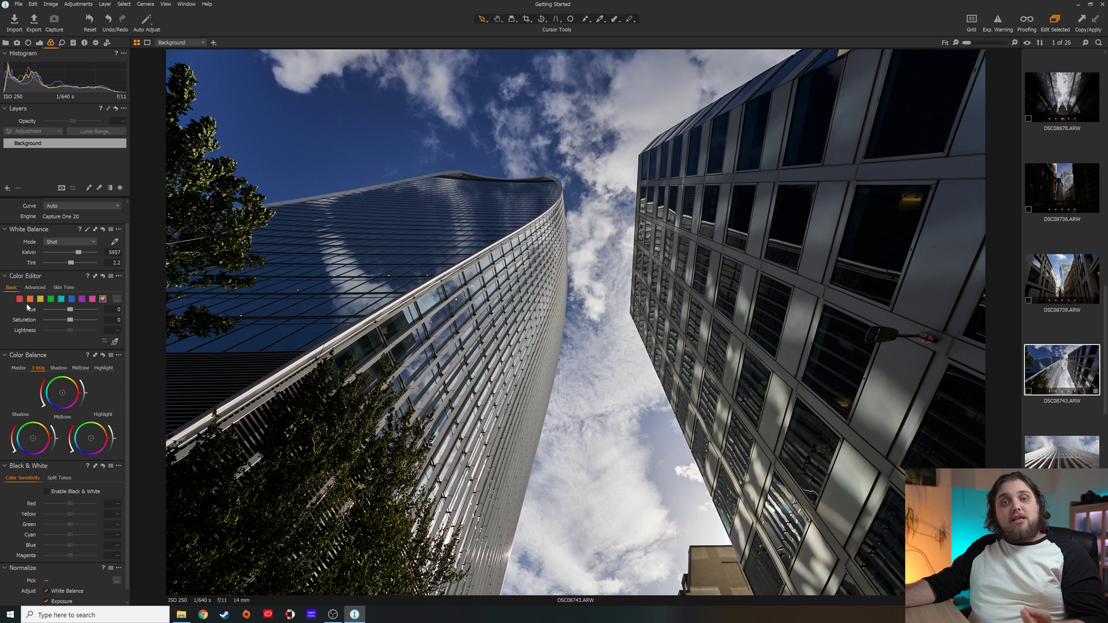
pyautogui.click(30, 299)
pyautogui.moveTo(70, 309); pyautogui.dragTo(56, 310)
pyautogui.click(61, 299)
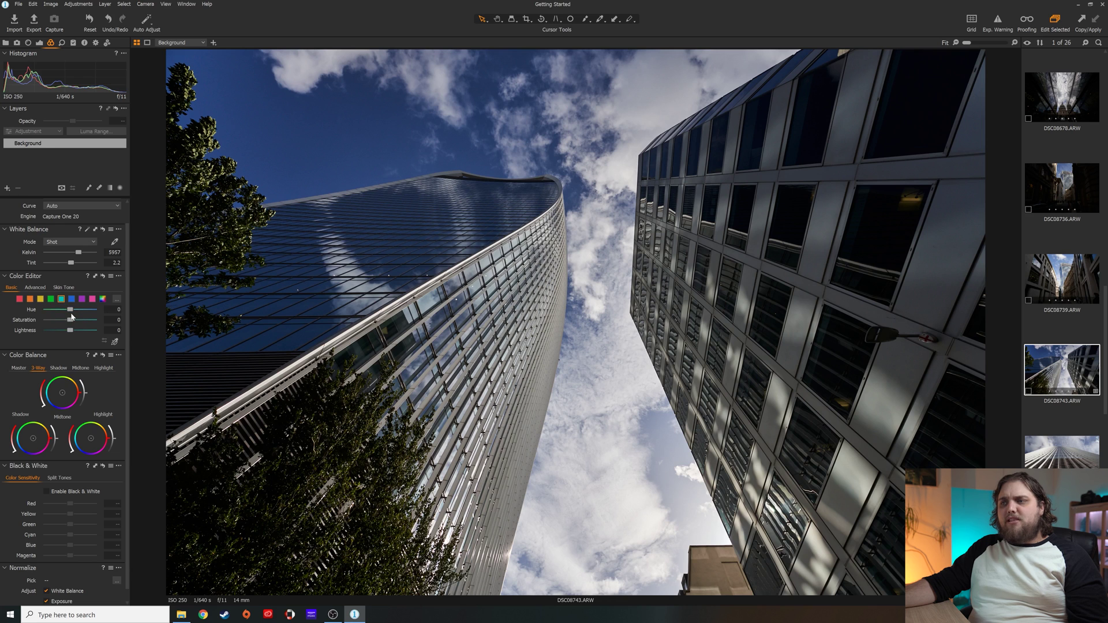
pyautogui.click(72, 299)
pyautogui.moveTo(70, 310); pyautogui.dragTo(119, 312)
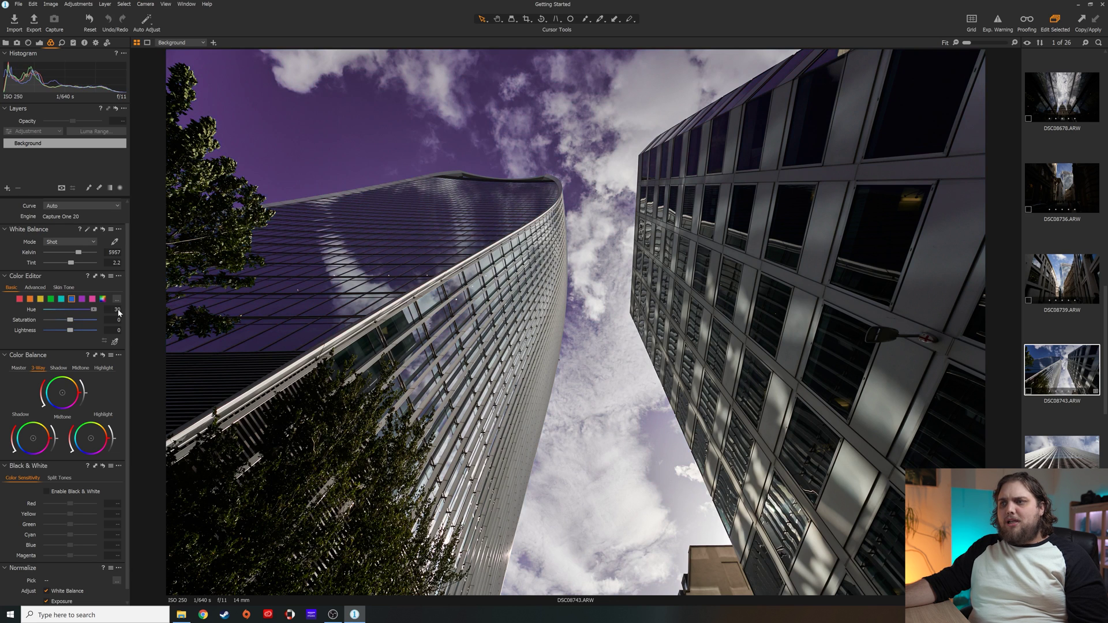
pyautogui.doubleClick(70, 310)
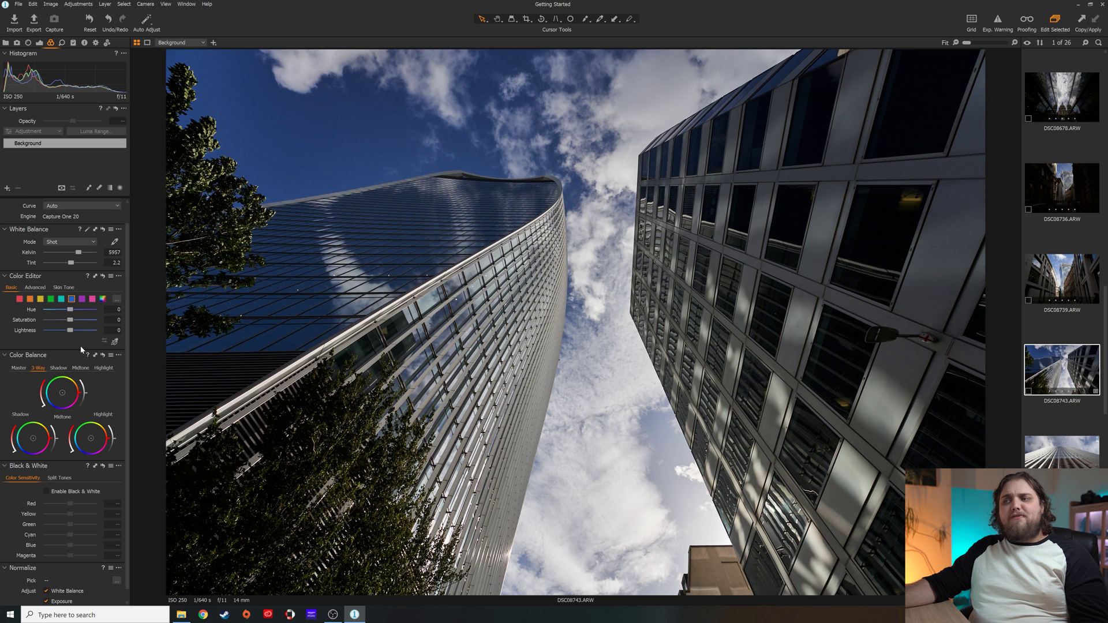
# Examine the Advanced and Skin Tone modes of the Color Editor and the Color Balance, Black & White and Base Characteristics tools
pyautogui.click(34, 288)
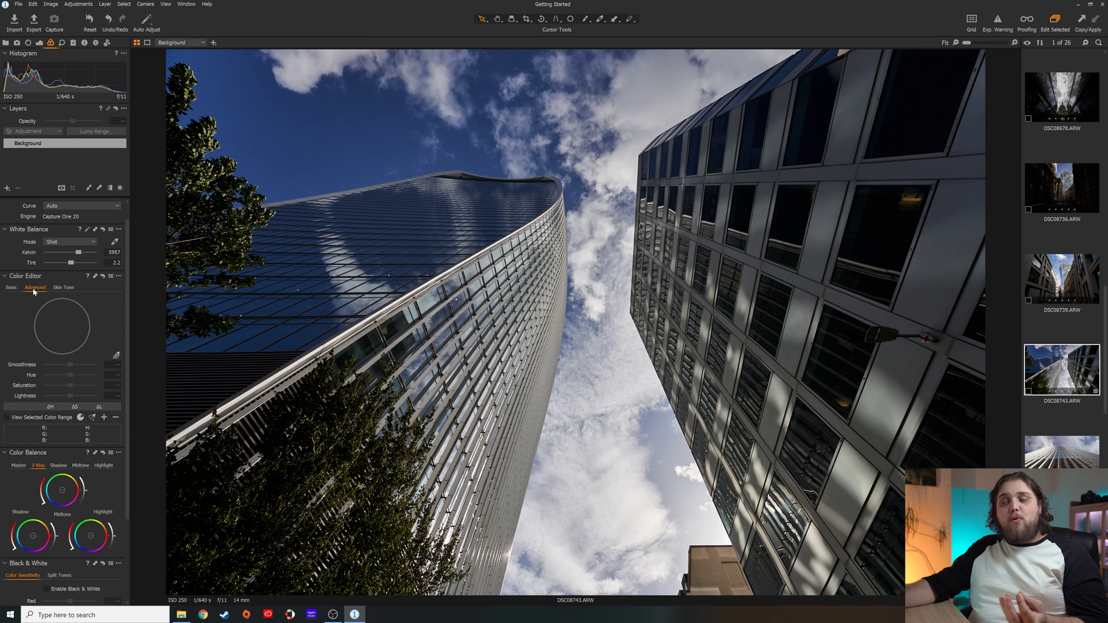
pyautogui.click(60, 289)
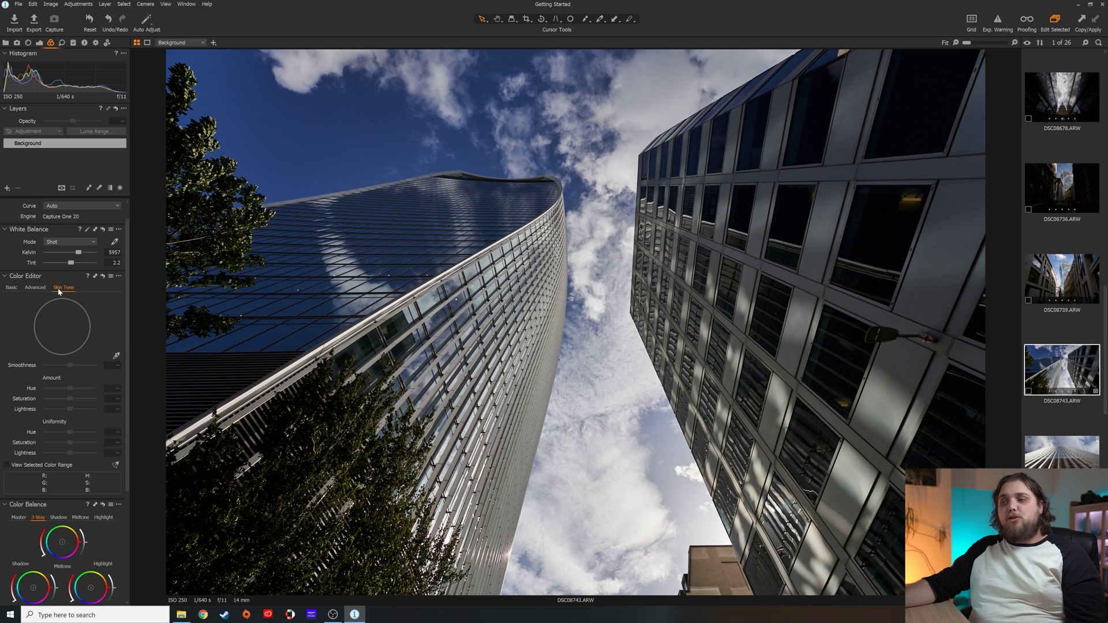
pyautogui.scroll(-5, 27, 346)
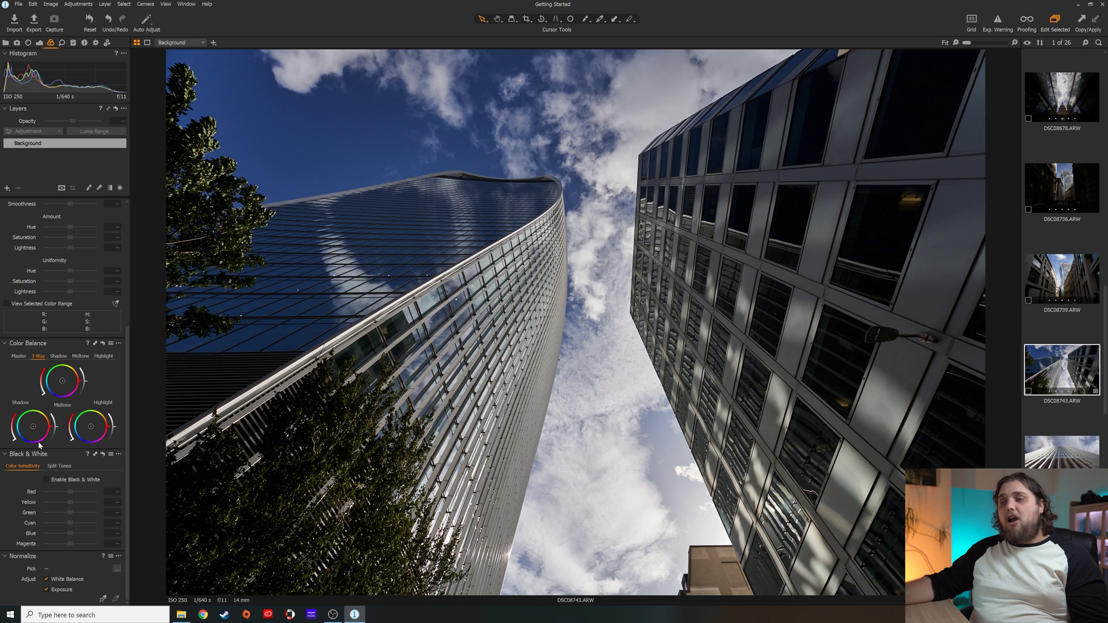
pyautogui.scroll(5, 26, 445)
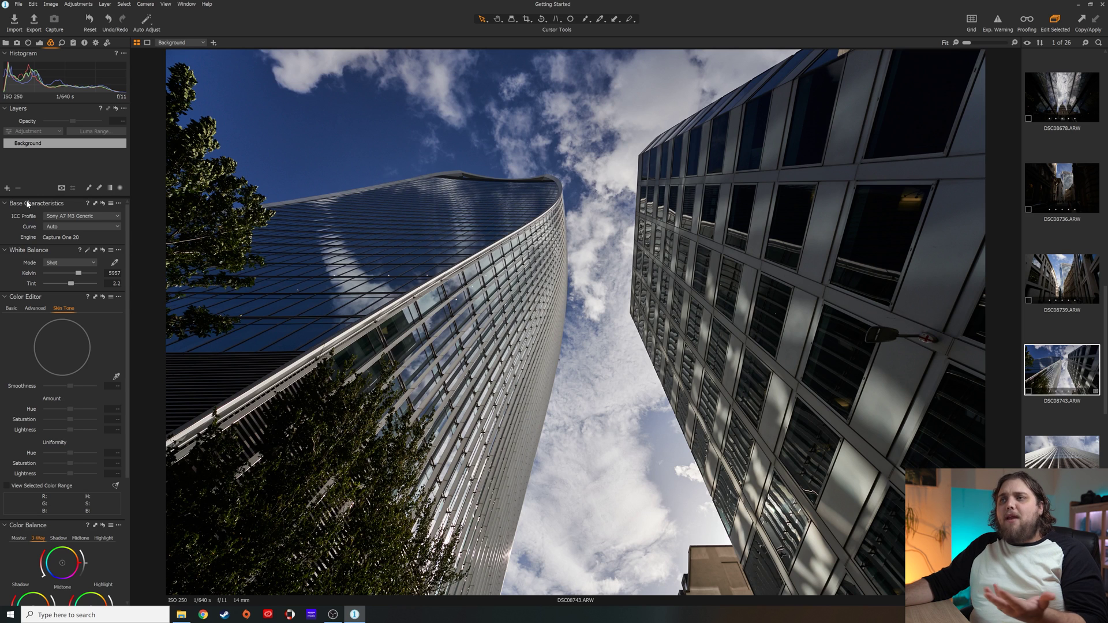
pyautogui.click(39, 43)
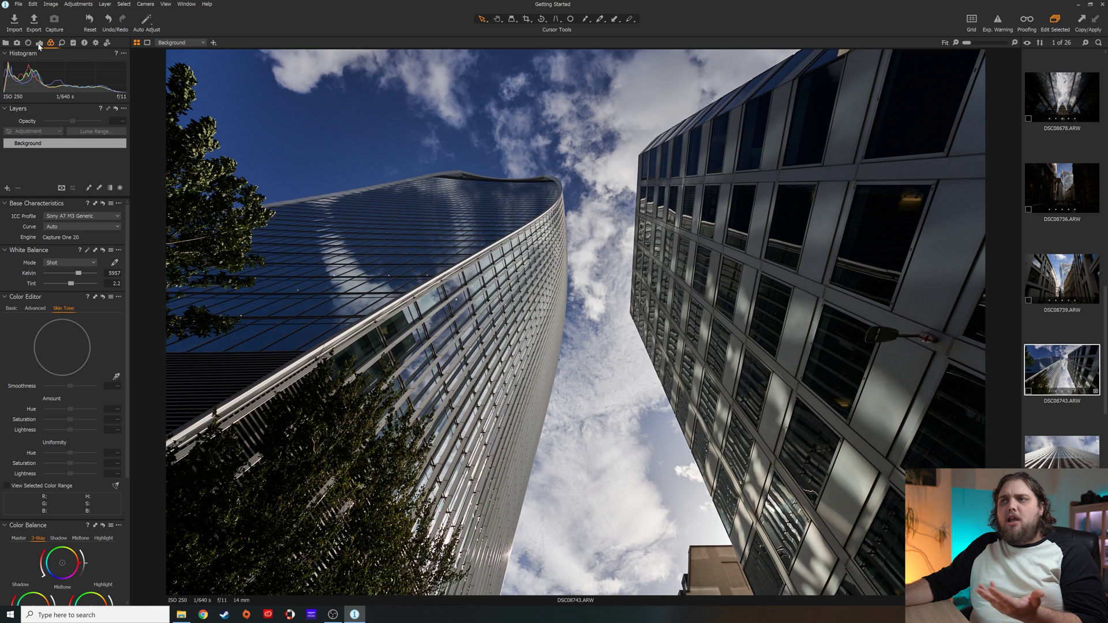
pyautogui.click(50, 42)
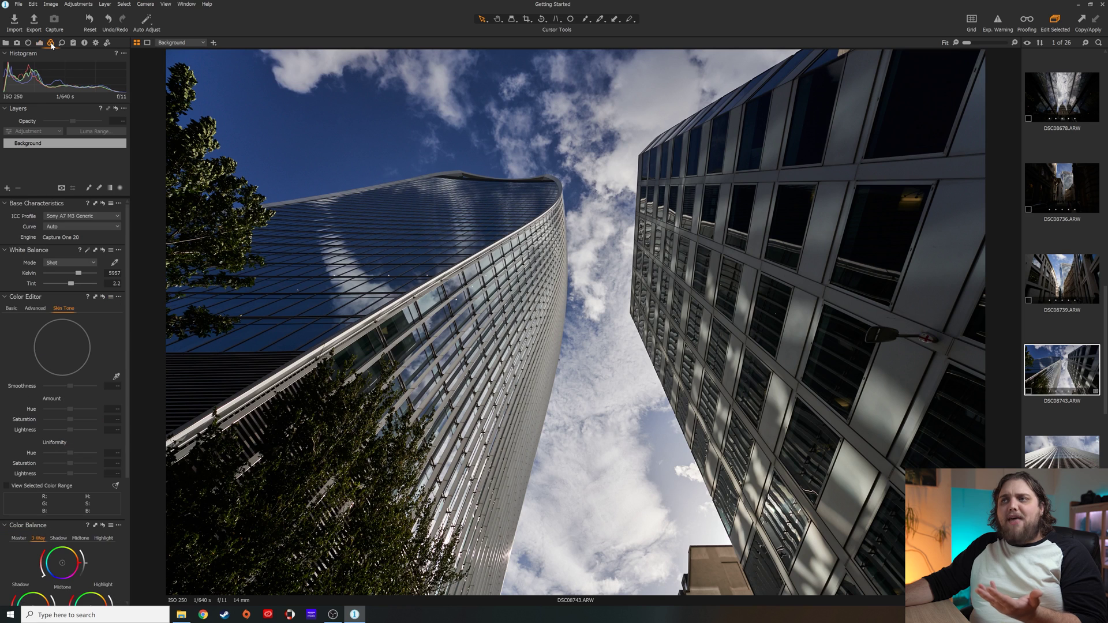
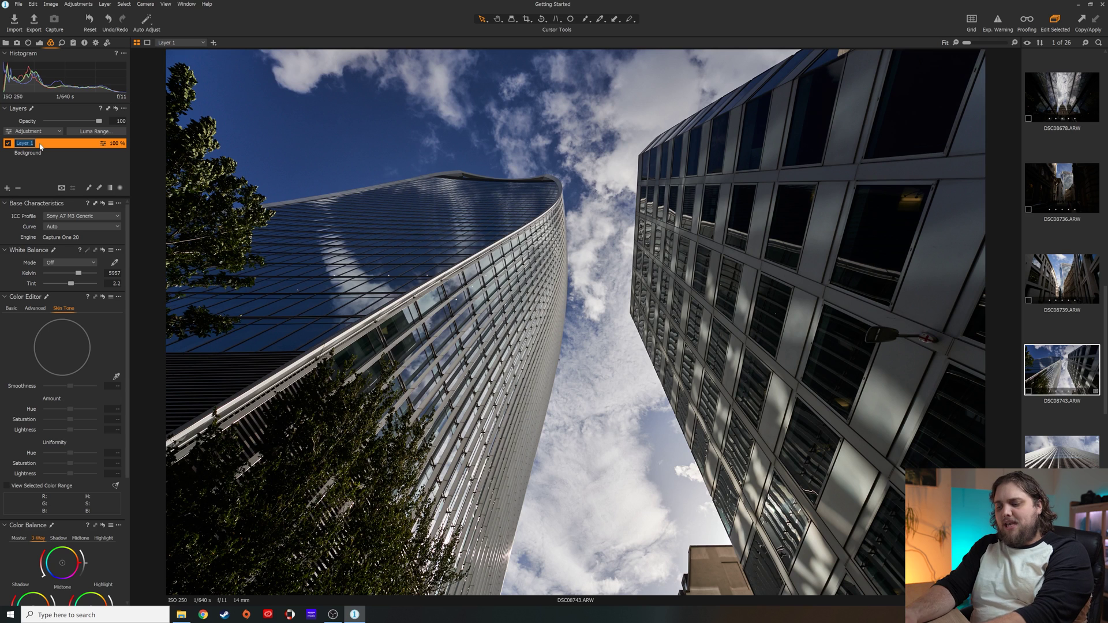
# Name the new adjustment layer "Building"
pyautogui.write('Bu')
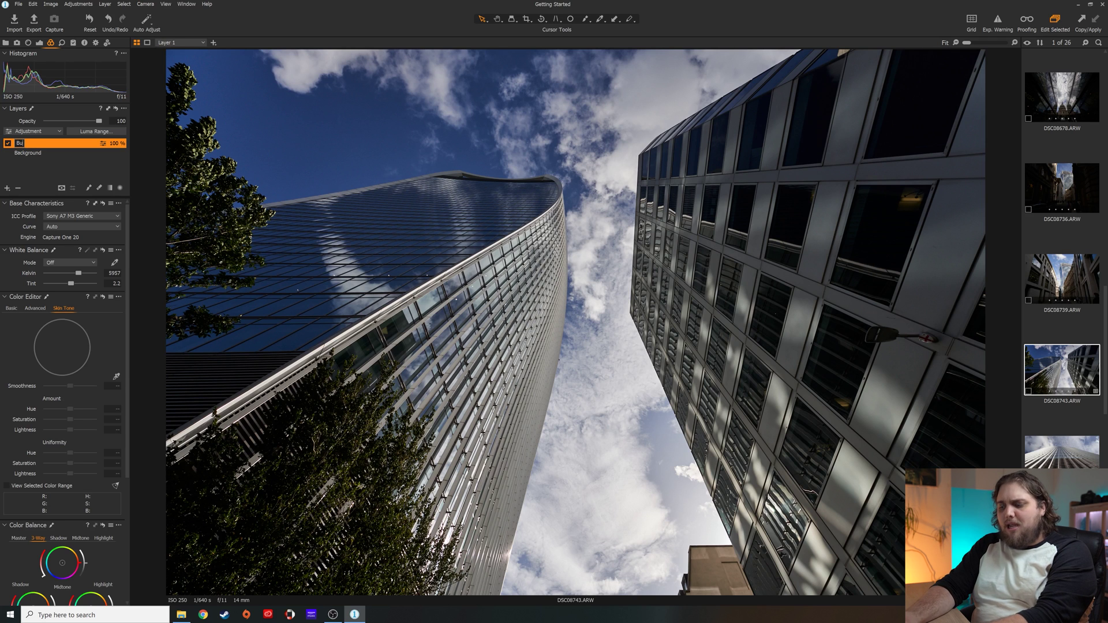
pyautogui.write('ilding')
pyautogui.press('Return')
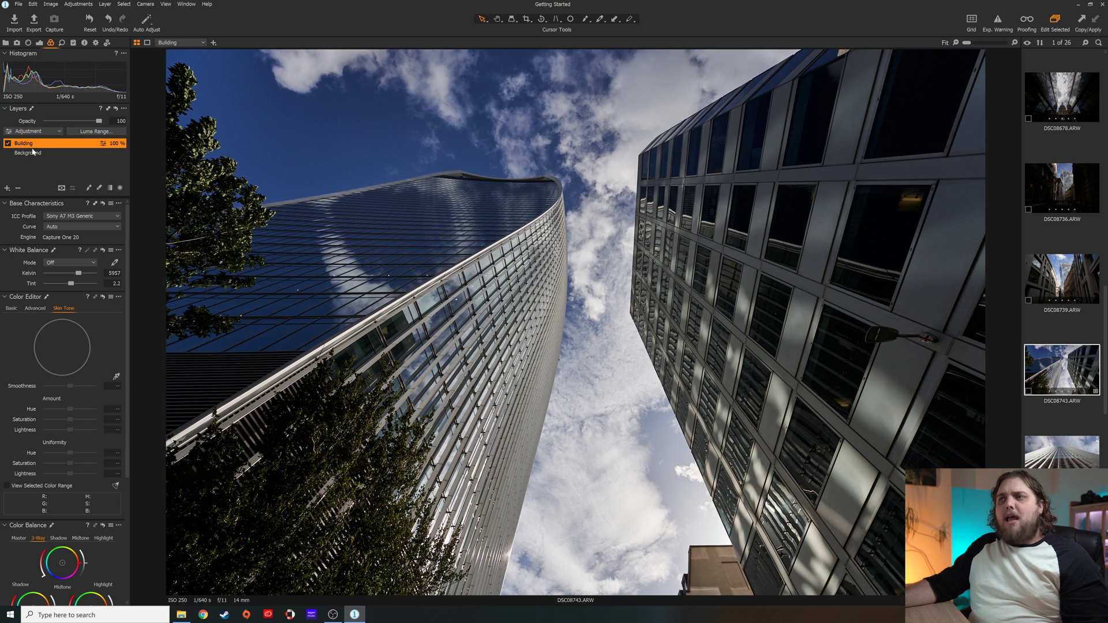
# Draw a linear gradient mask over the right-hand building on the Building layer and set the mask to always display
pyautogui.click(111, 189)
pyautogui.moveTo(917, 219)
pyautogui.mouseDown()
pyautogui.moveTo(459, 321)
pyautogui.moveTo(364, 321)
pyautogui.mouseUp()
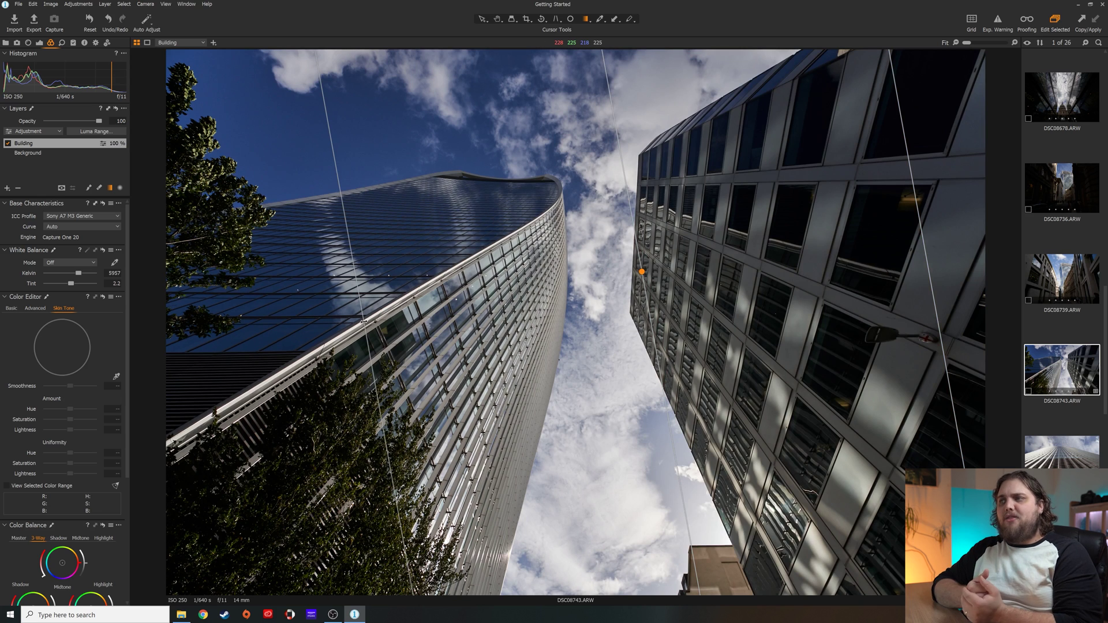
pyautogui.click(61, 188)
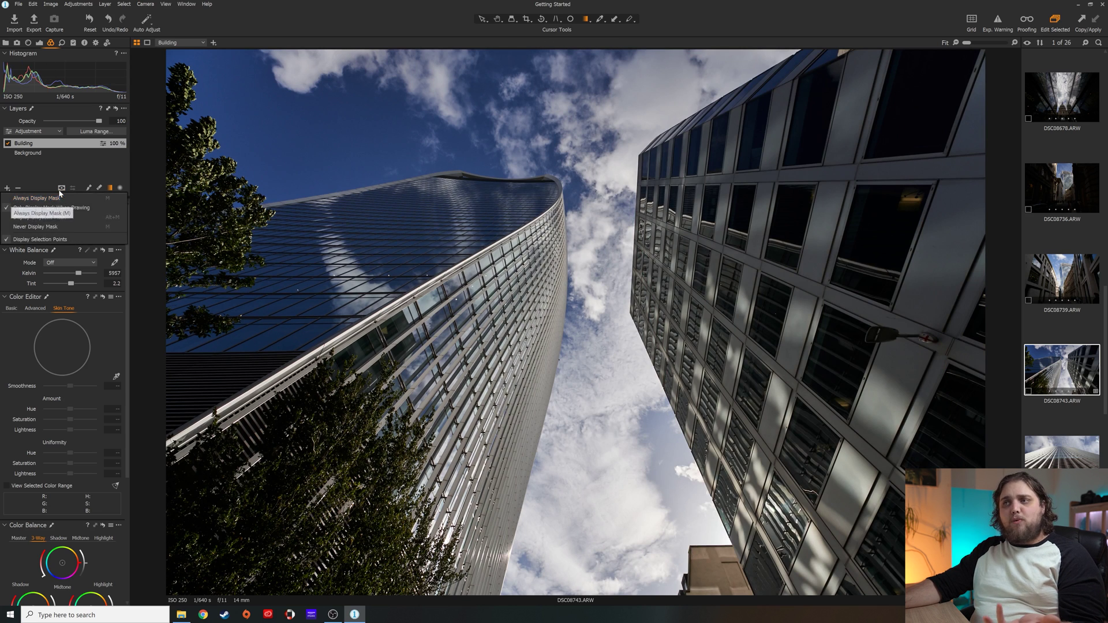
pyautogui.click(60, 199)
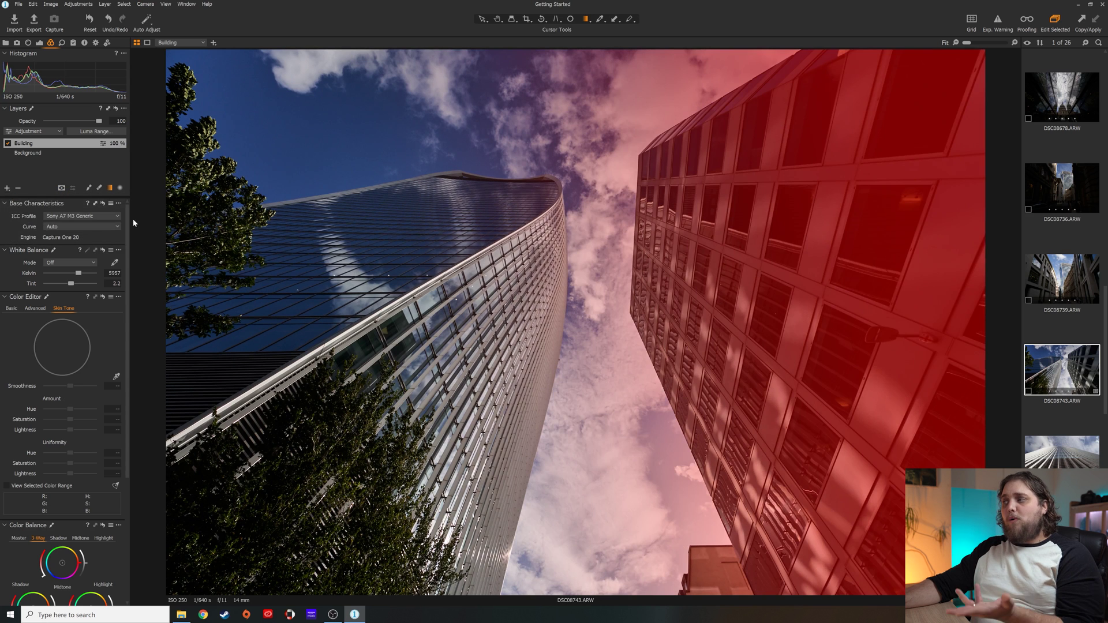
# Enlarge the eraser, rasterize the Building layer's mask and erase it from the sky between the buildings, finishing with the mask overlay hidden
pyautogui.click(100, 188)
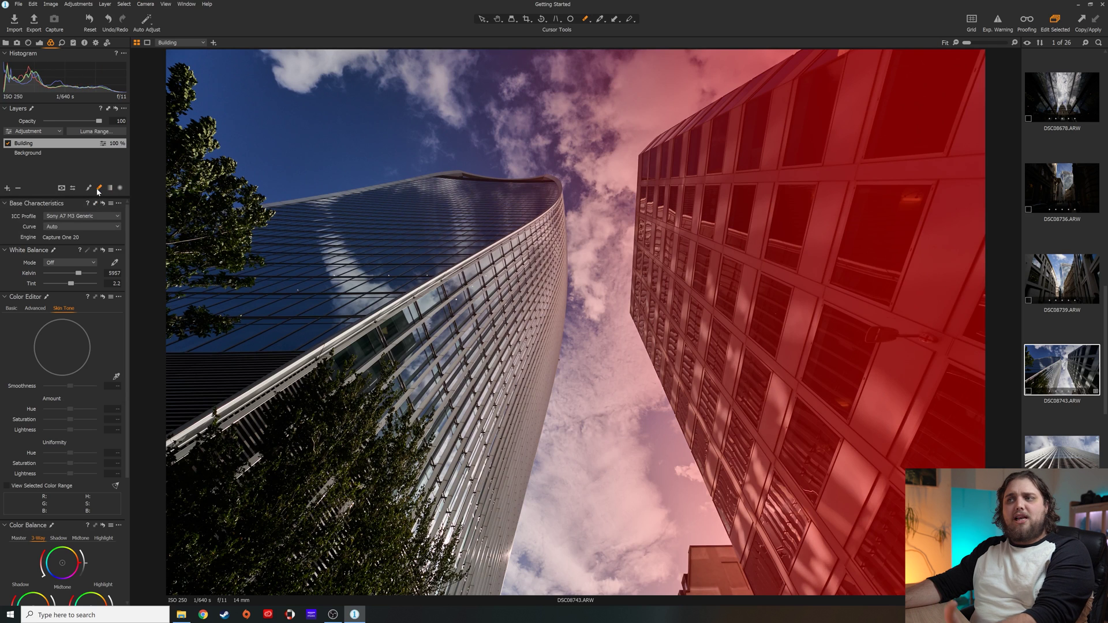
pyautogui.rightClick(651, 57)
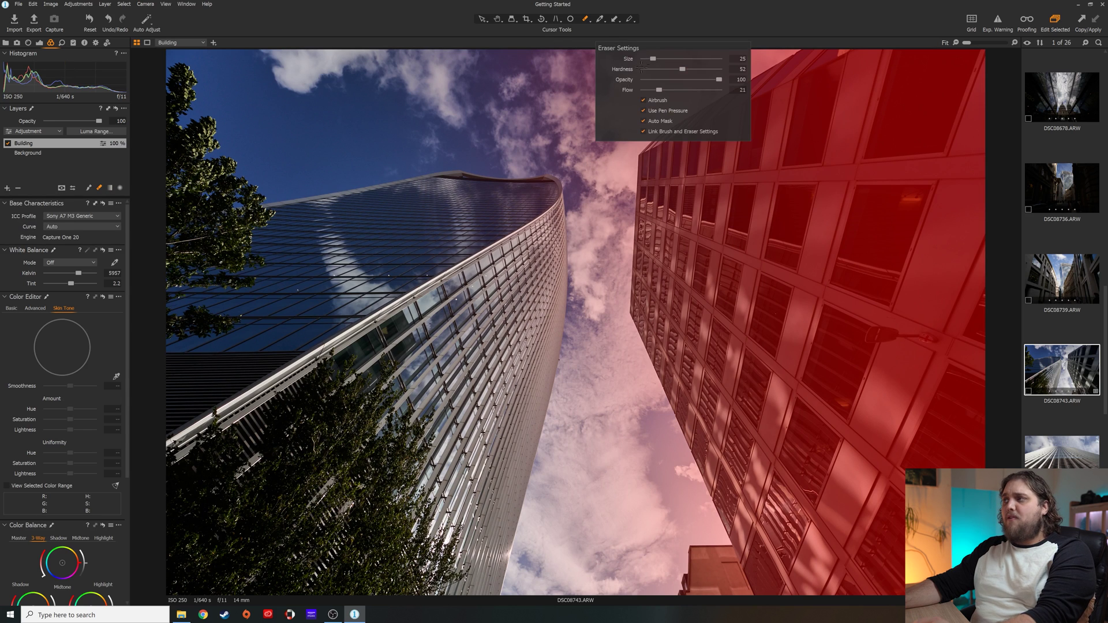
pyautogui.moveTo(652, 58); pyautogui.dragTo(668, 58)
pyautogui.click(611, 173)
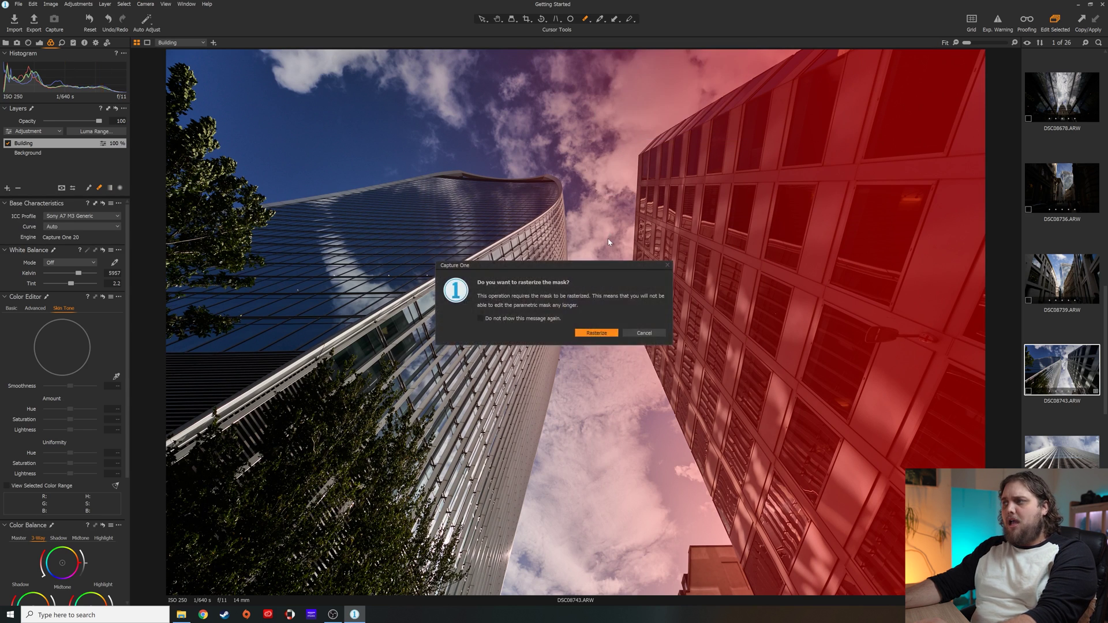
pyautogui.click(597, 333)
pyautogui.moveTo(601, 178)
pyautogui.mouseDown()
pyautogui.moveTo(605, 242)
pyautogui.moveTo(588, 49)
pyautogui.moveTo(503, 171)
pyautogui.moveTo(565, 142)
pyautogui.moveTo(577, 90)
pyautogui.moveTo(543, 139)
pyautogui.moveTo(677, 106)
pyautogui.moveTo(726, 74)
pyautogui.moveTo(701, 72)
pyautogui.moveTo(777, 32)
pyautogui.moveTo(700, 70)
pyautogui.moveTo(633, 136)
pyautogui.moveTo(612, 297)
pyautogui.moveTo(577, 353)
pyautogui.moveTo(611, 174)
pyautogui.moveTo(630, 189)
pyautogui.moveTo(622, 393)
pyautogui.moveTo(592, 475)
pyautogui.moveTo(601, 457)
pyautogui.moveTo(564, 399)
pyautogui.moveTo(609, 315)
pyautogui.moveTo(645, 391)
pyautogui.moveTo(652, 422)
pyautogui.moveTo(627, 385)
pyautogui.moveTo(667, 497)
pyautogui.moveTo(652, 464)
pyautogui.moveTo(630, 482)
pyautogui.moveTo(552, 401)
pyautogui.moveTo(547, 453)
pyautogui.moveTo(623, 459)
pyautogui.moveTo(651, 423)
pyautogui.moveTo(707, 571)
pyautogui.moveTo(679, 450)
pyautogui.moveTo(733, 590)
pyautogui.moveTo(675, 426)
pyautogui.moveTo(609, 313)
pyautogui.mouseUp()
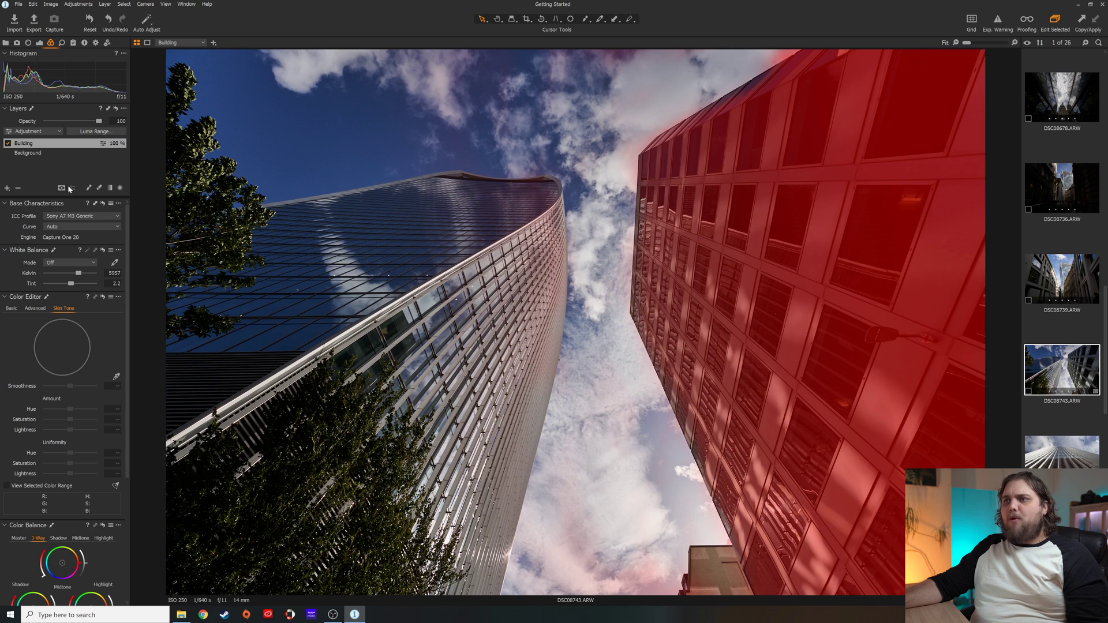
pyautogui.press('m')
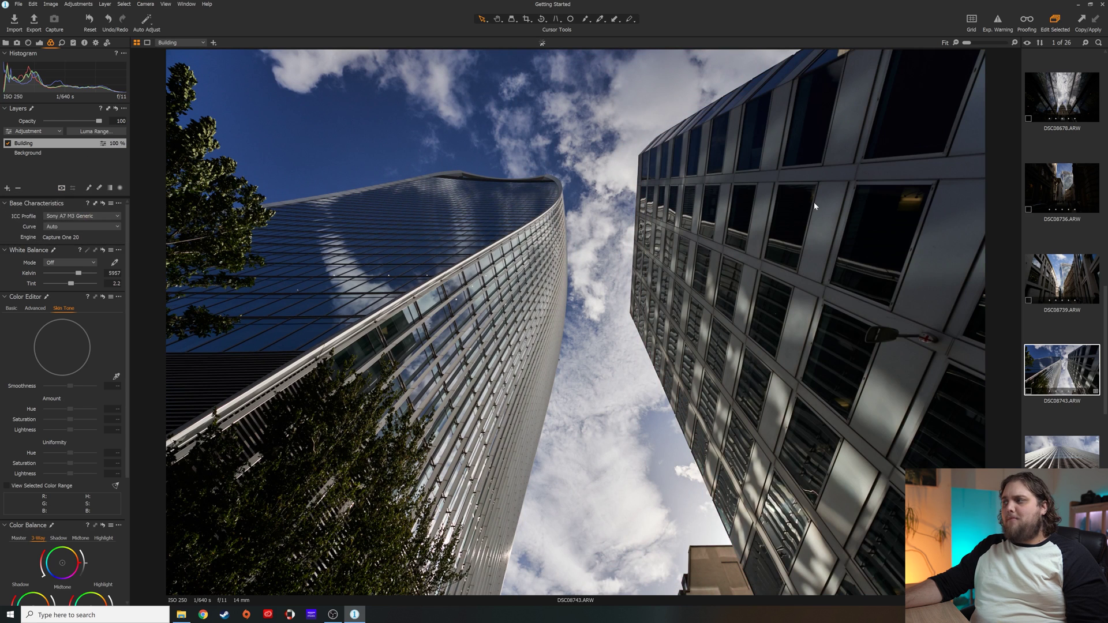
# On the Building layer, try Exposure at -4 and reset it, and set Saturation to 100
pyautogui.click(38, 43)
pyautogui.doubleClick(33, 144)
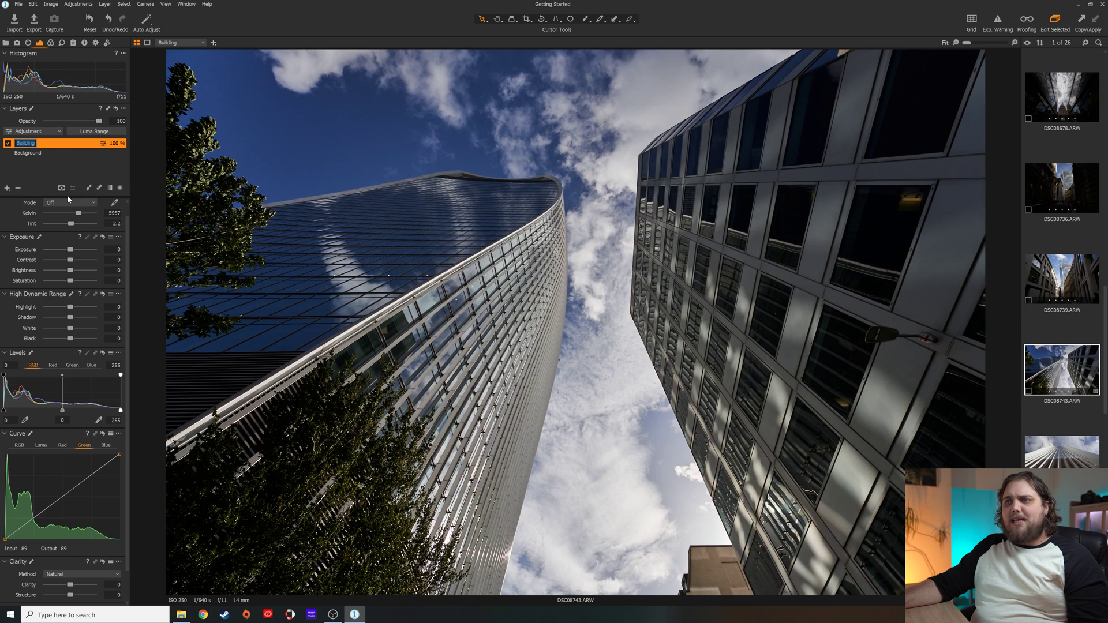
pyautogui.moveTo(72, 249); pyautogui.dragTo(37, 250)
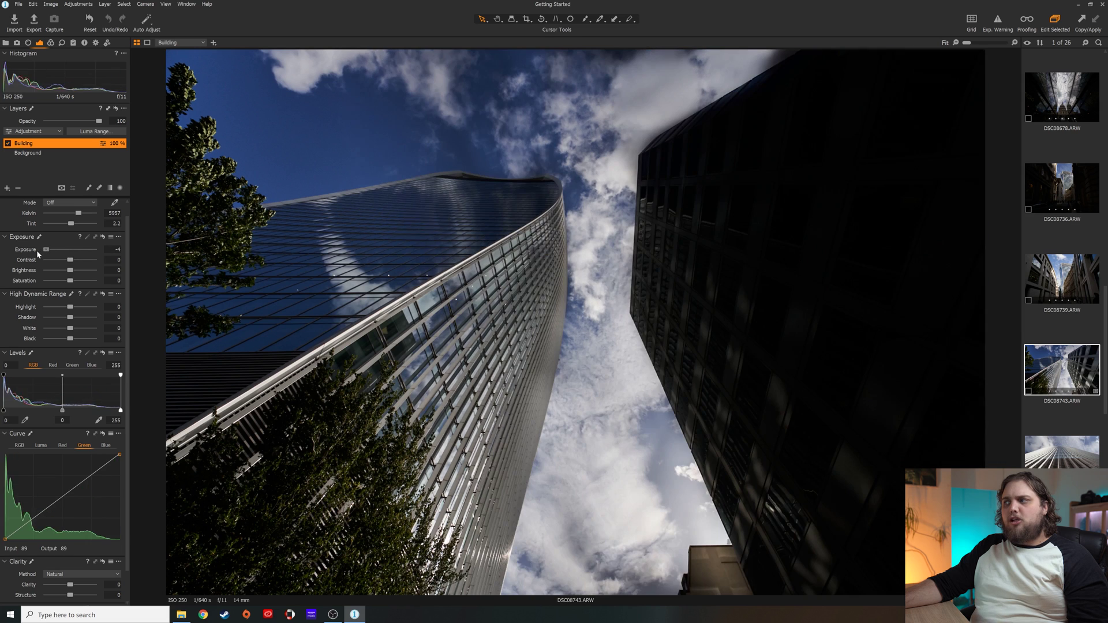
pyautogui.doubleClick(35, 250)
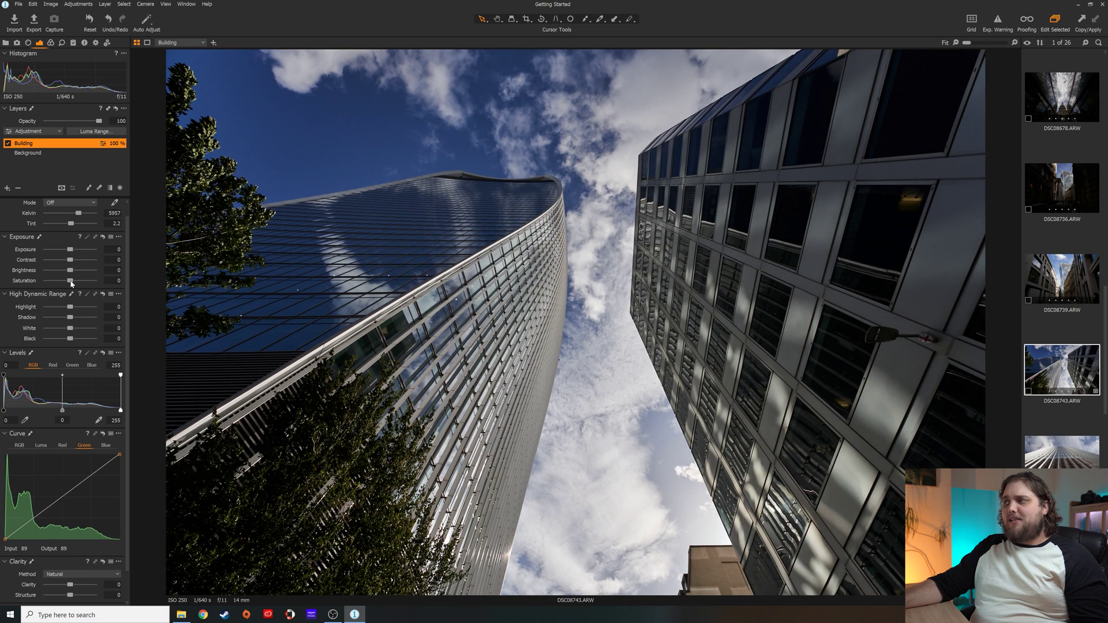
pyautogui.moveTo(84, 280); pyautogui.dragTo(120, 281)
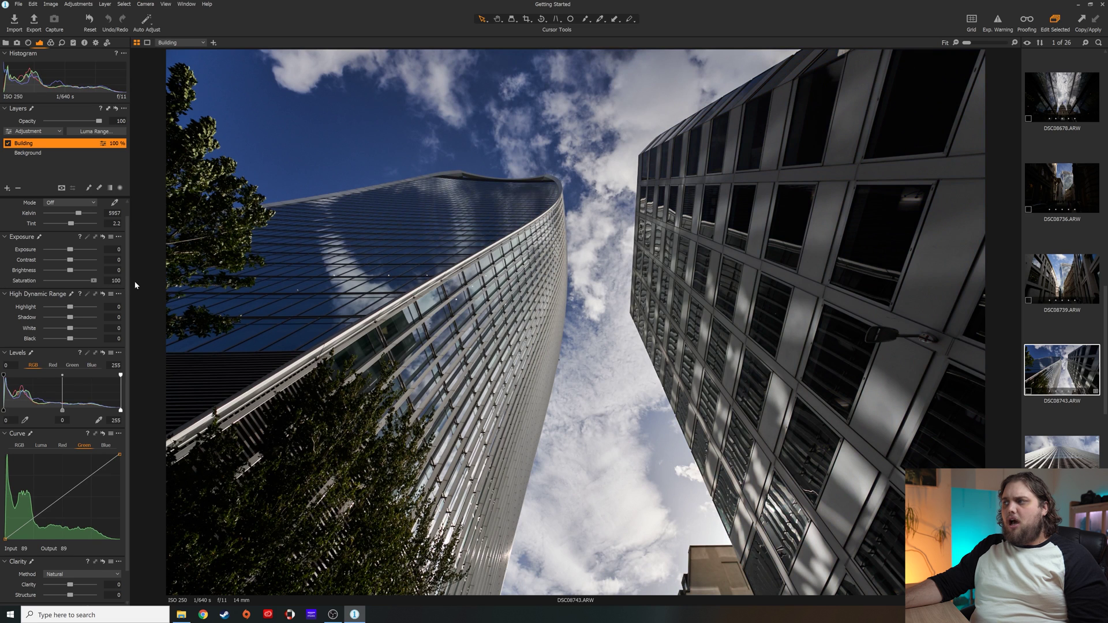
# Reset Saturation on the Building layer and set the RGB Levels midtone to -0.28, shadow input to 35 and shadow output to 31
pyautogui.doubleClick(94, 281)
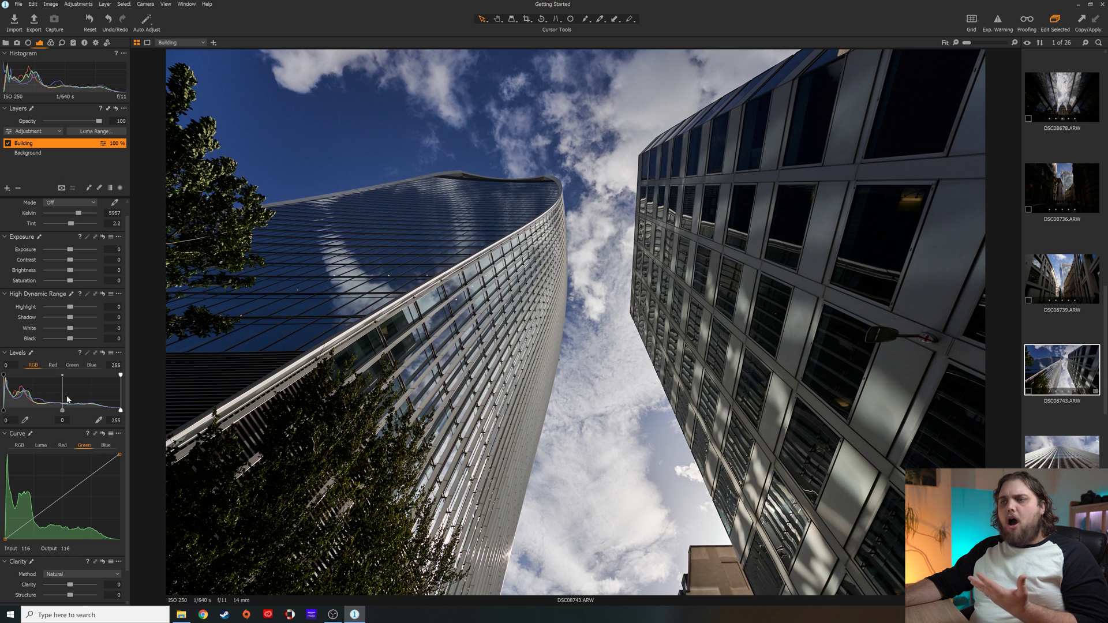
pyautogui.moveTo(63, 410); pyautogui.dragTo(81, 411)
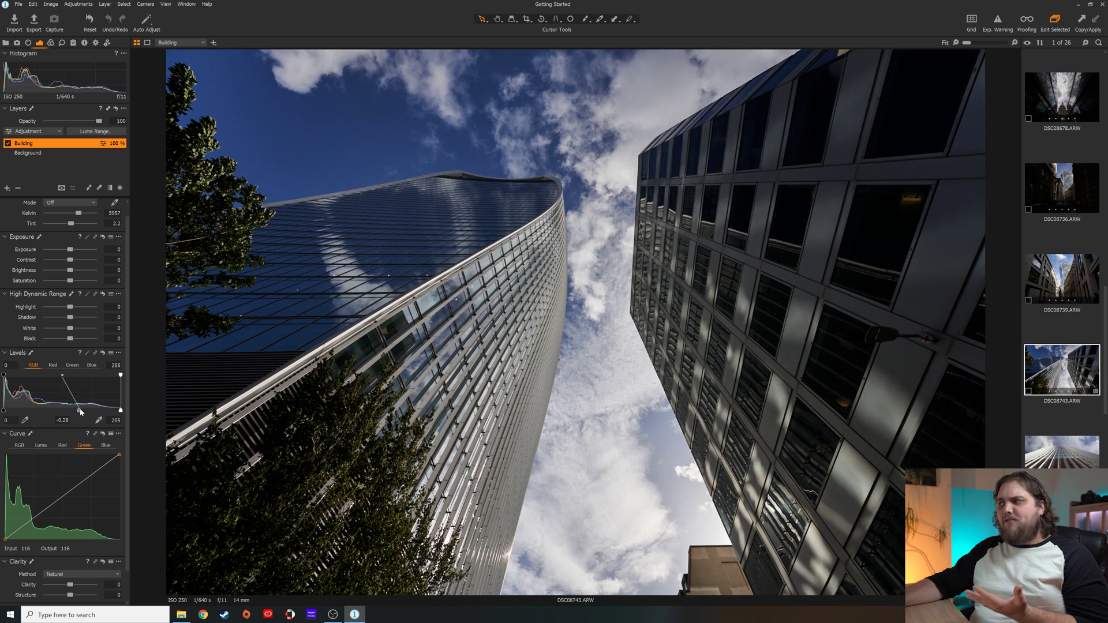
pyautogui.moveTo(4, 410); pyautogui.dragTo(17, 379)
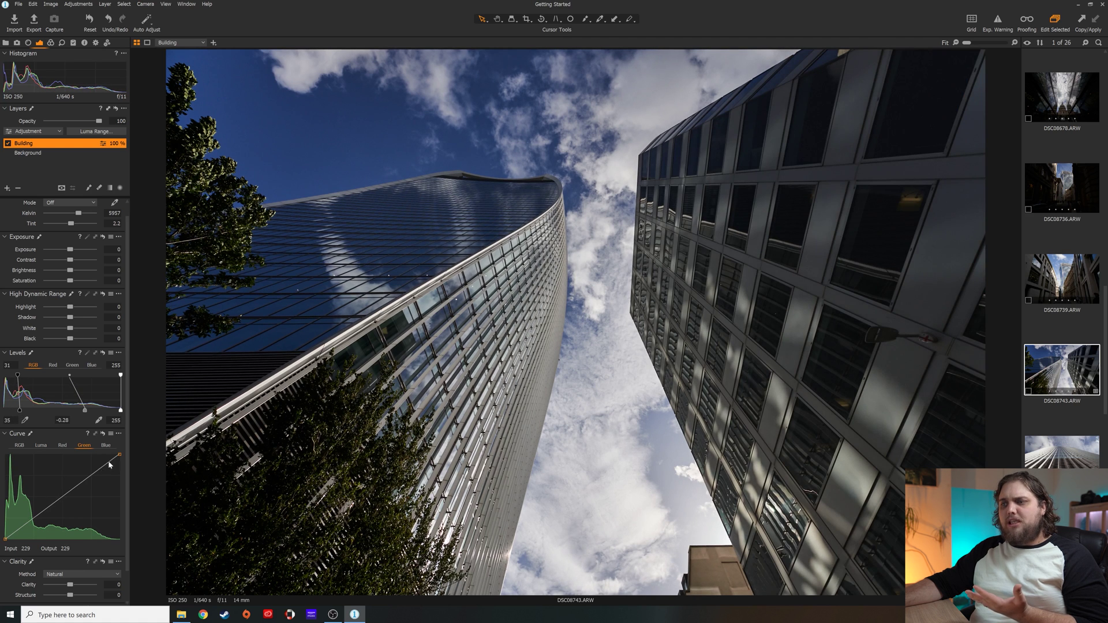
# Shape the Building layer's RGB curve with a midtone point at input 122, output 160, and raise the black point to output 47
pyautogui.click(19, 445)
pyautogui.moveTo(62, 495); pyautogui.dragTo(55, 489)
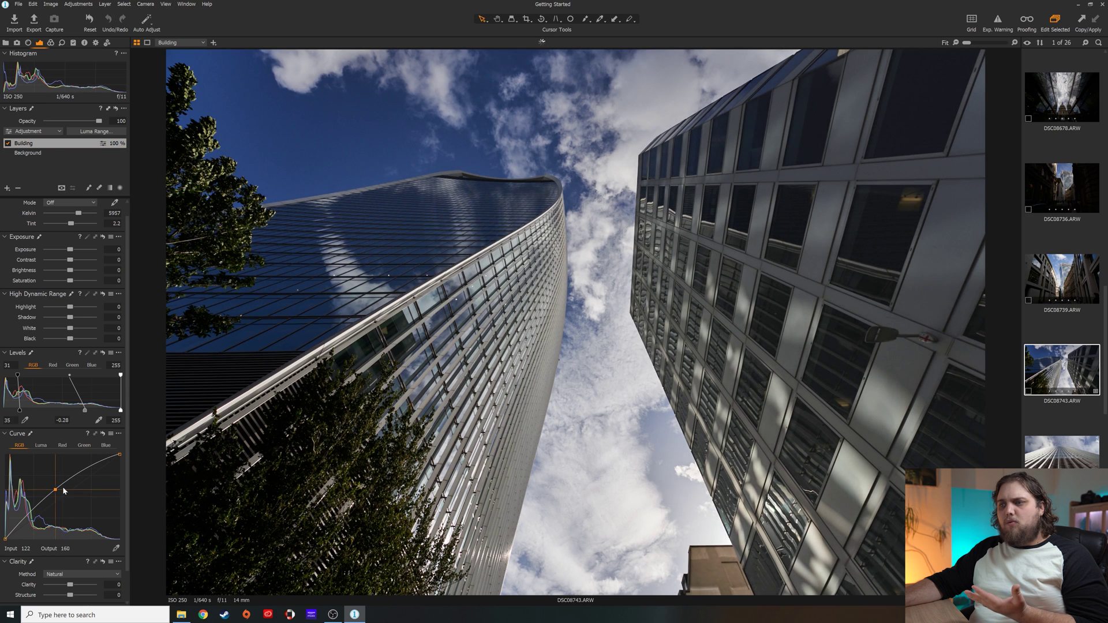
pyautogui.moveTo(5, 538); pyautogui.dragTo(5, 523)
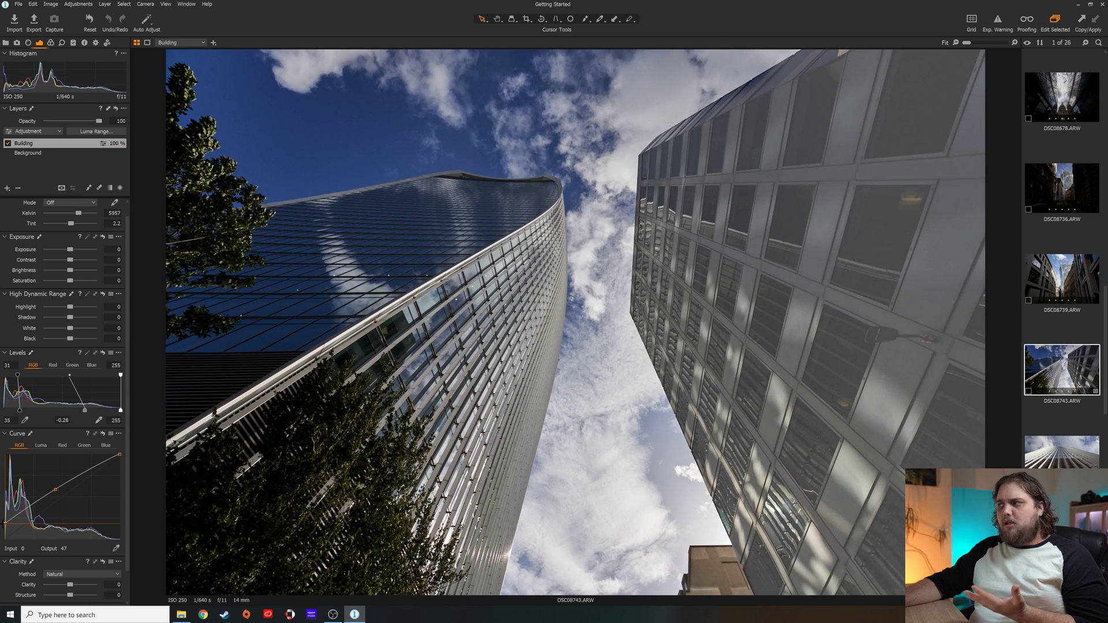
# Shift the Building layer's shadows, midtones and highlights towards blue with the 3-Way Color Balance
pyautogui.click(51, 42)
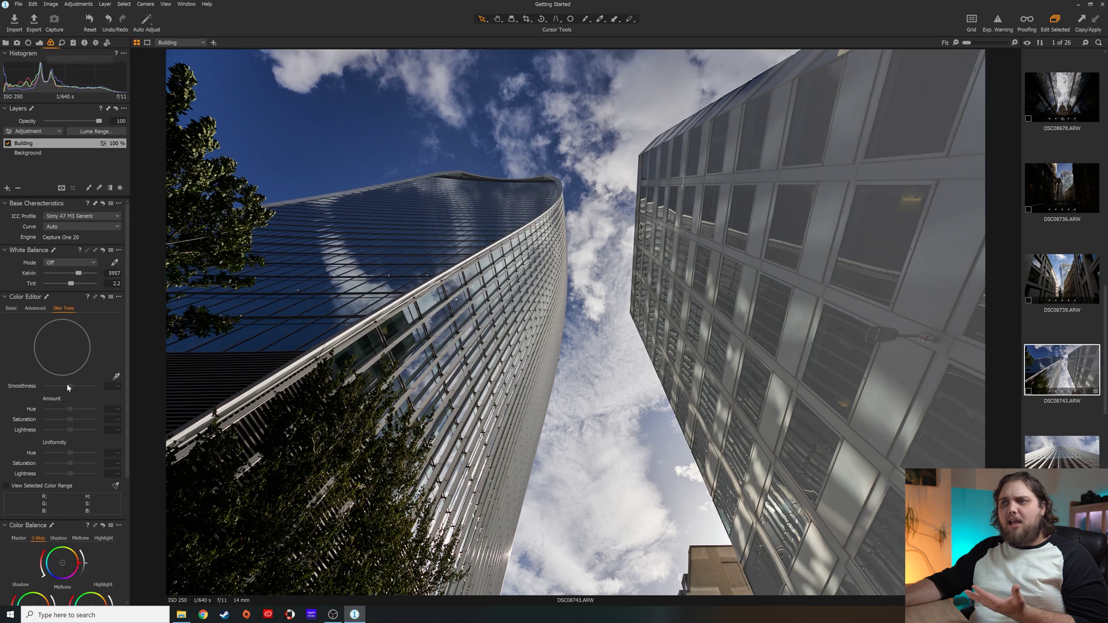
pyautogui.scroll(-4, 57, 439)
pyautogui.moveTo(33, 505); pyautogui.dragTo(25, 515)
pyautogui.moveTo(64, 465); pyautogui.dragTo(53, 474)
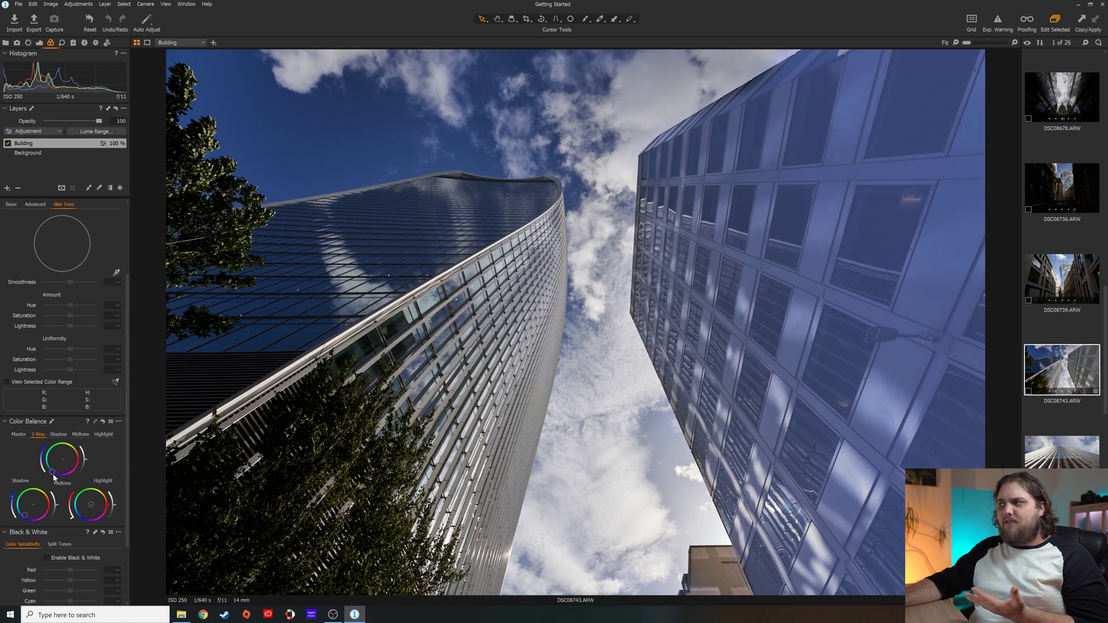
pyautogui.moveTo(84, 518); pyautogui.dragTo(82, 519)
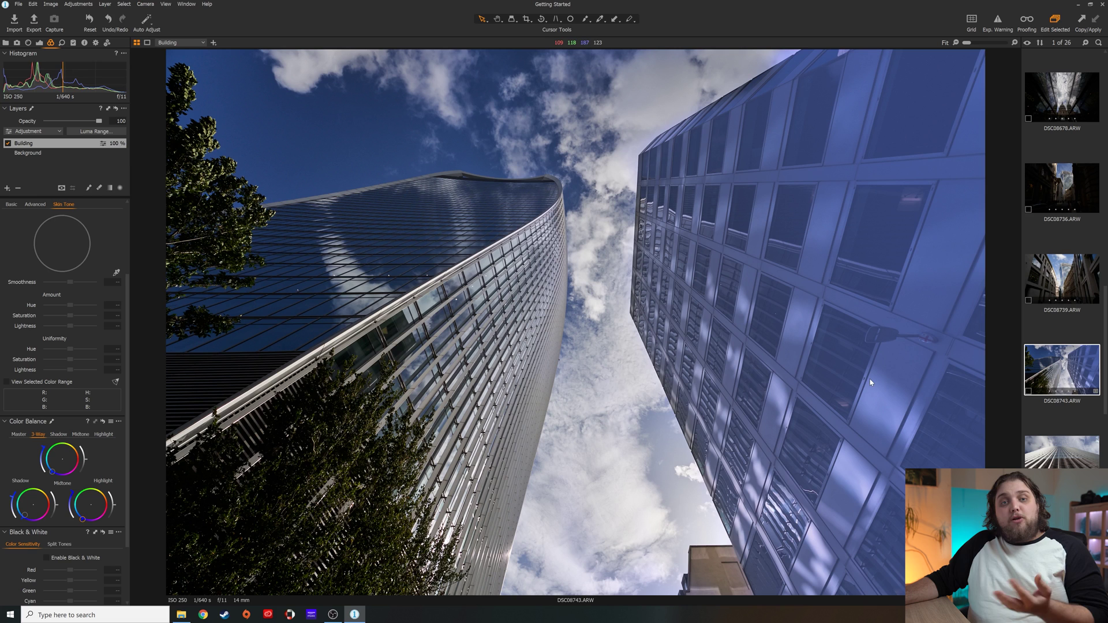
# Try the Building layer's opacity at 18 and 15, and delete the layer
pyautogui.moveTo(100, 121); pyautogui.dragTo(57, 125)
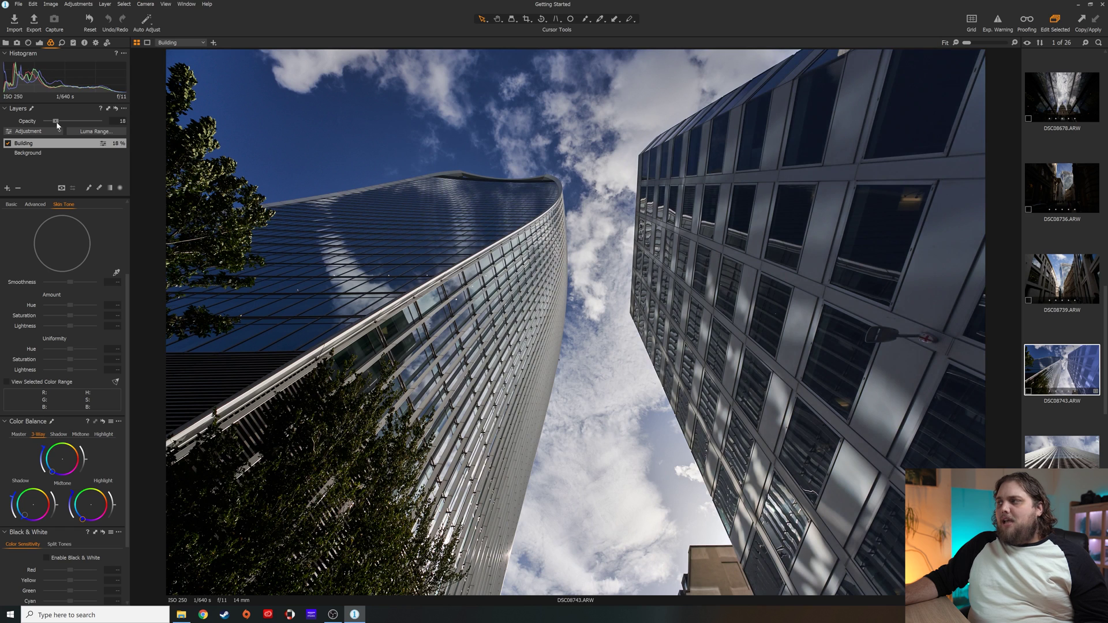
pyautogui.moveTo(57, 126); pyautogui.dragTo(56, 123)
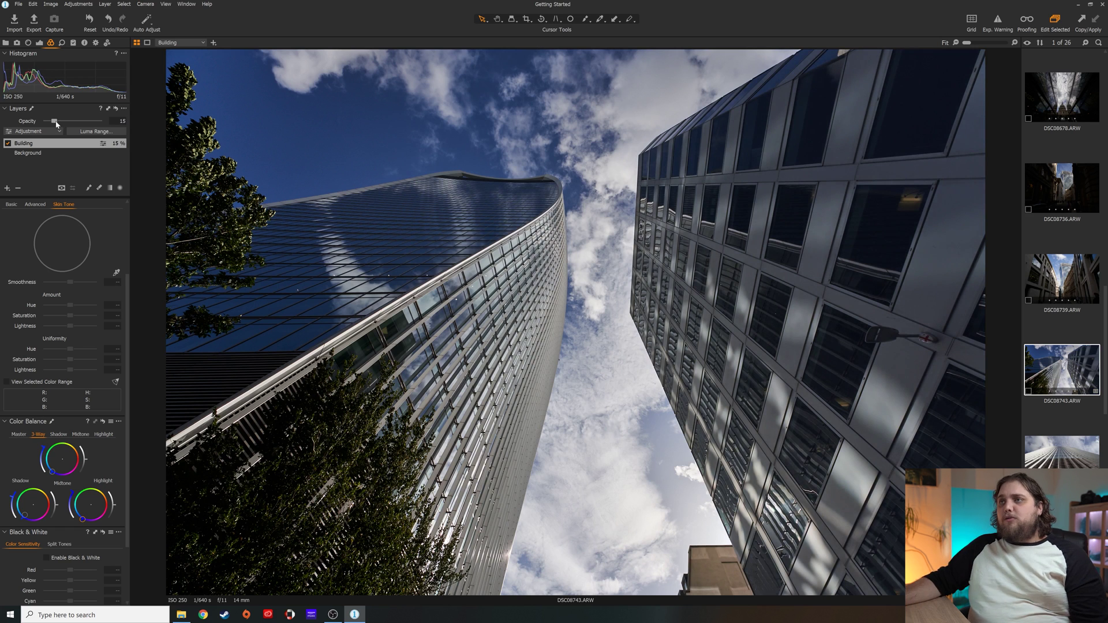
pyautogui.doubleClick(62, 144)
pyautogui.click(18, 187)
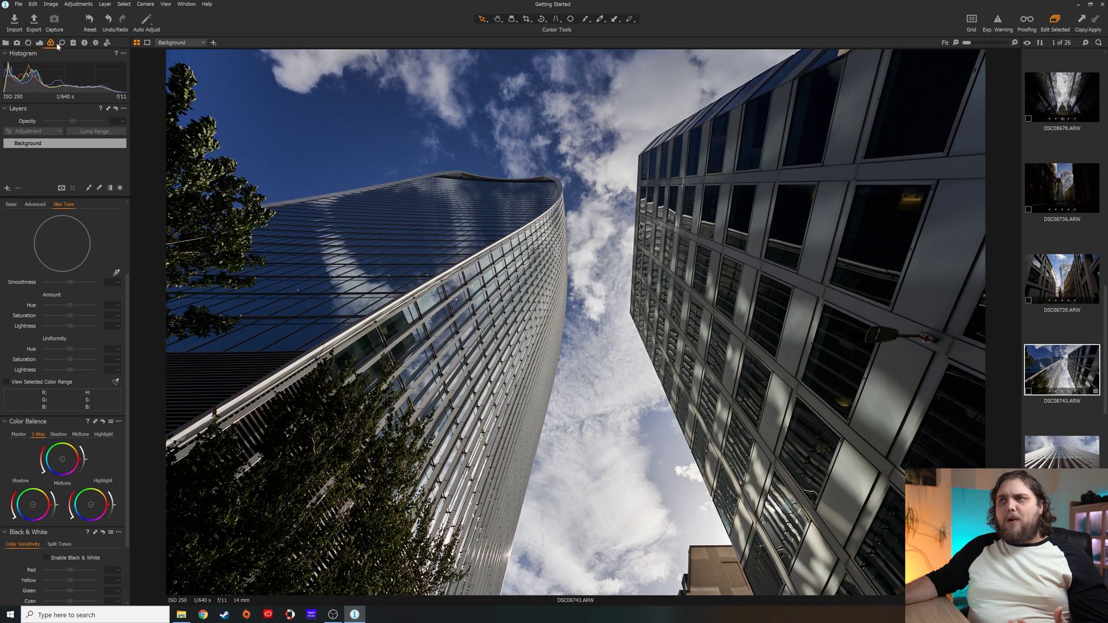
# Export the current photo with only the "JPEG - Full size, highest quality" process recipe enabled
pyautogui.click(96, 43)
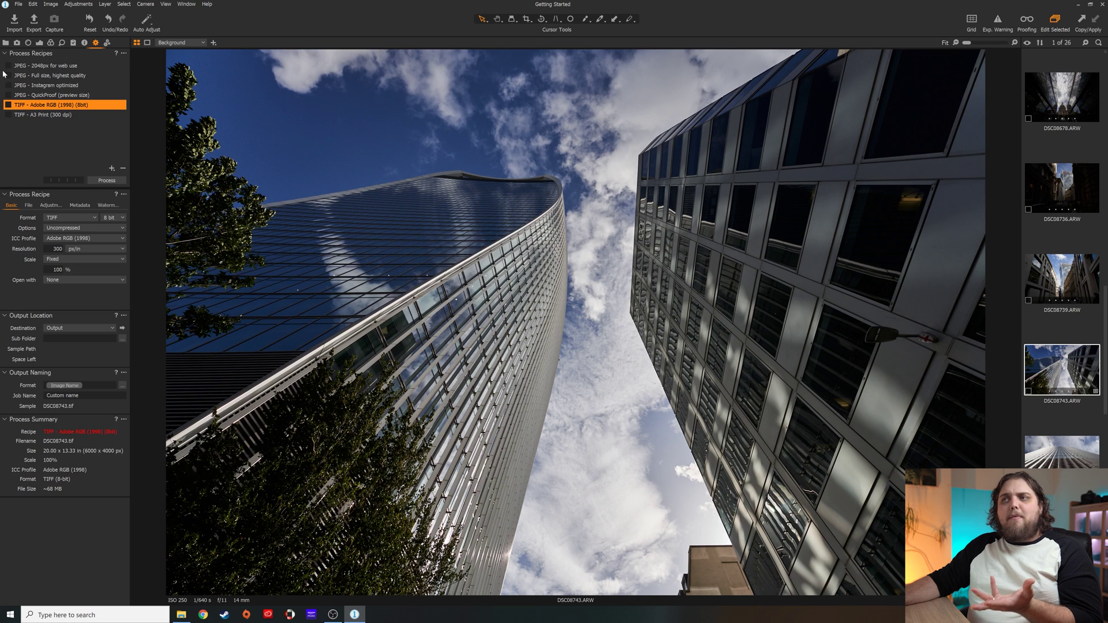
pyautogui.click(23, 76)
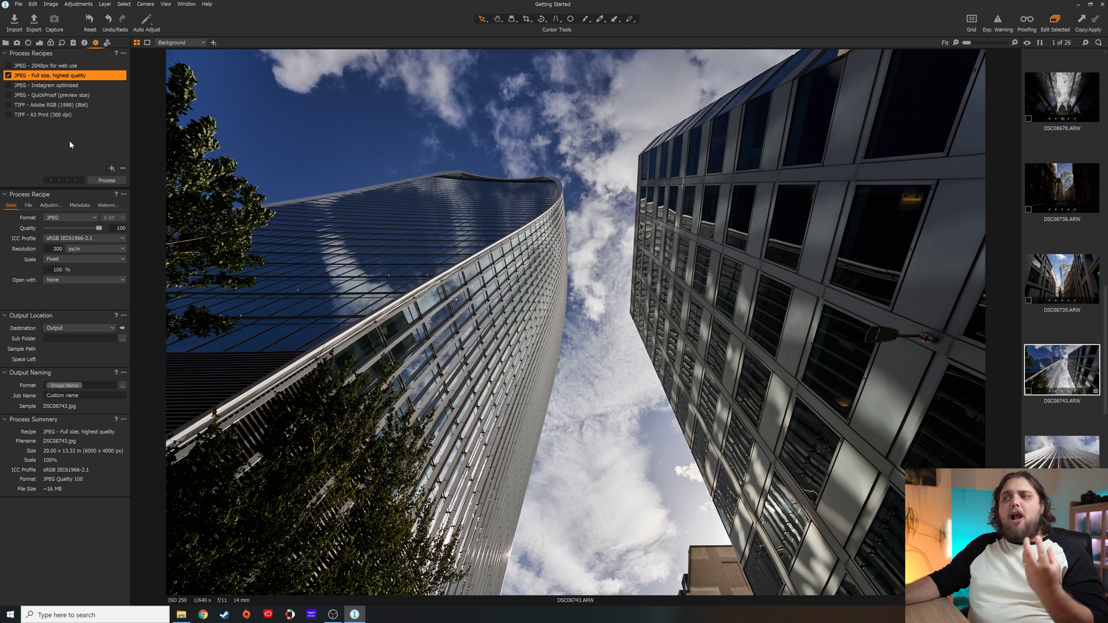
pyautogui.click(107, 181)
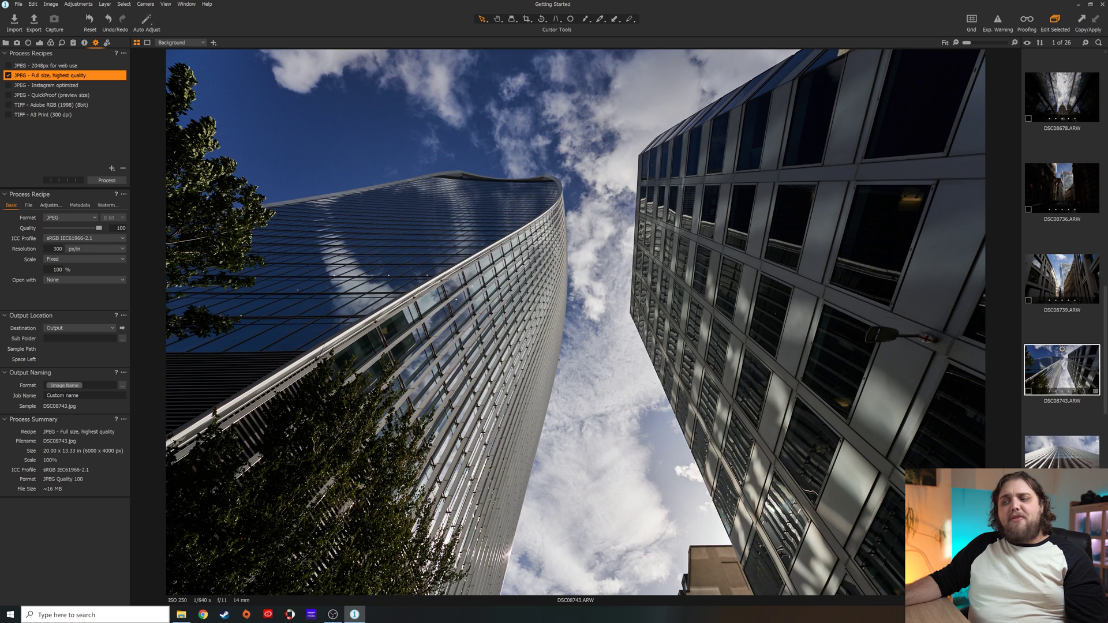
# Switch to File Explorer, open the session's Output folder and view the exported DSC08743.jpg, closing the photo viewer when finished
pyautogui.click(181, 614)
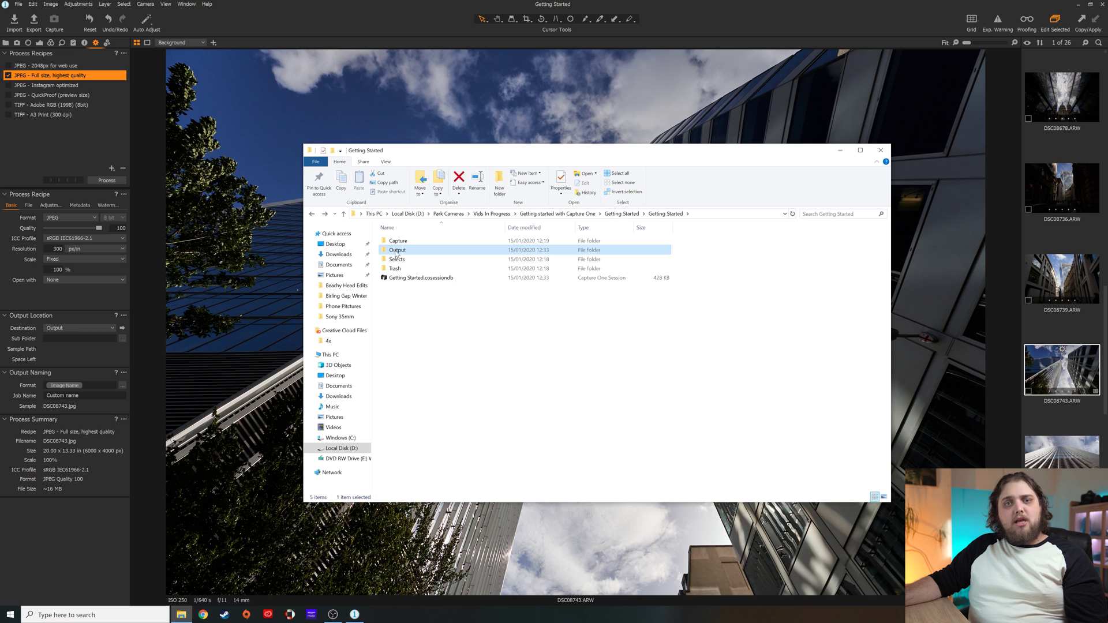
pyautogui.moveTo(396, 254)
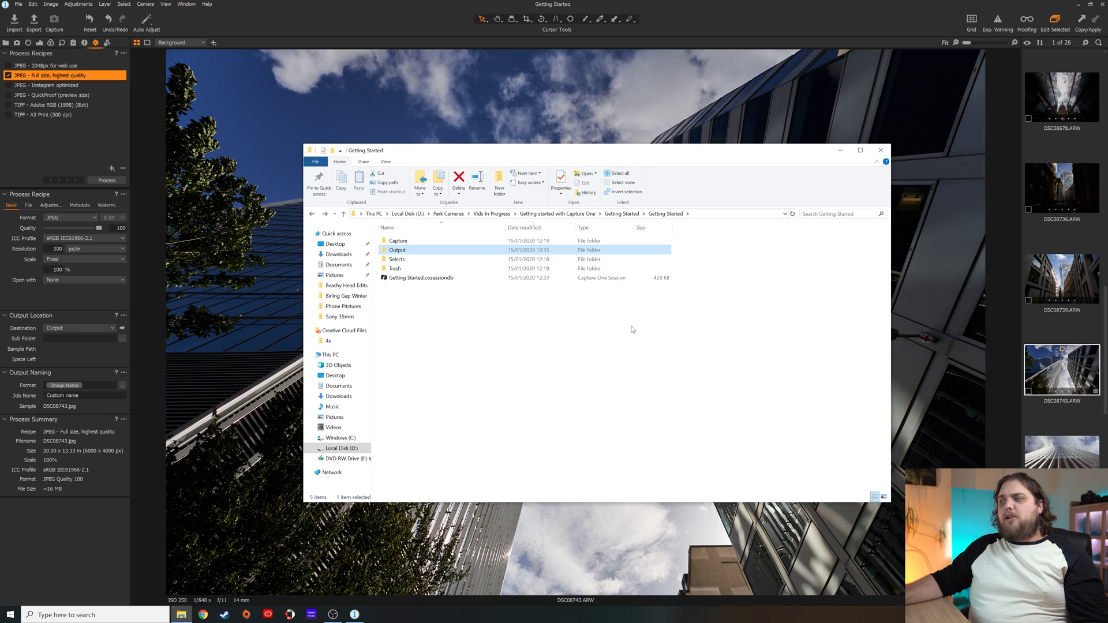
pyautogui.doubleClick(551, 250)
pyautogui.doubleClick(407, 249)
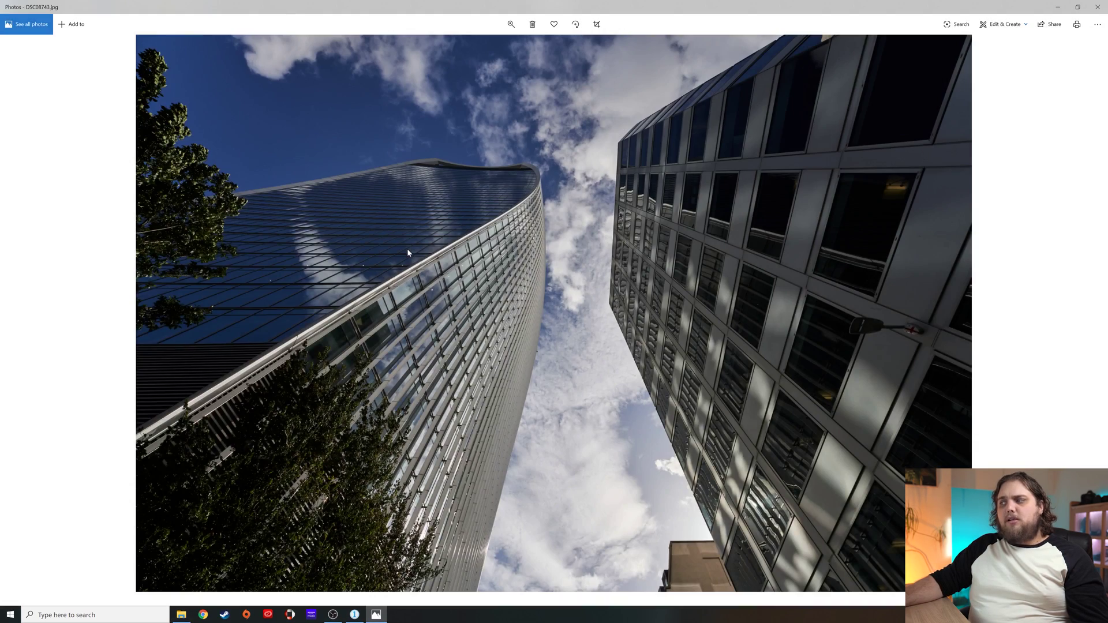
pyautogui.click(1097, 7)
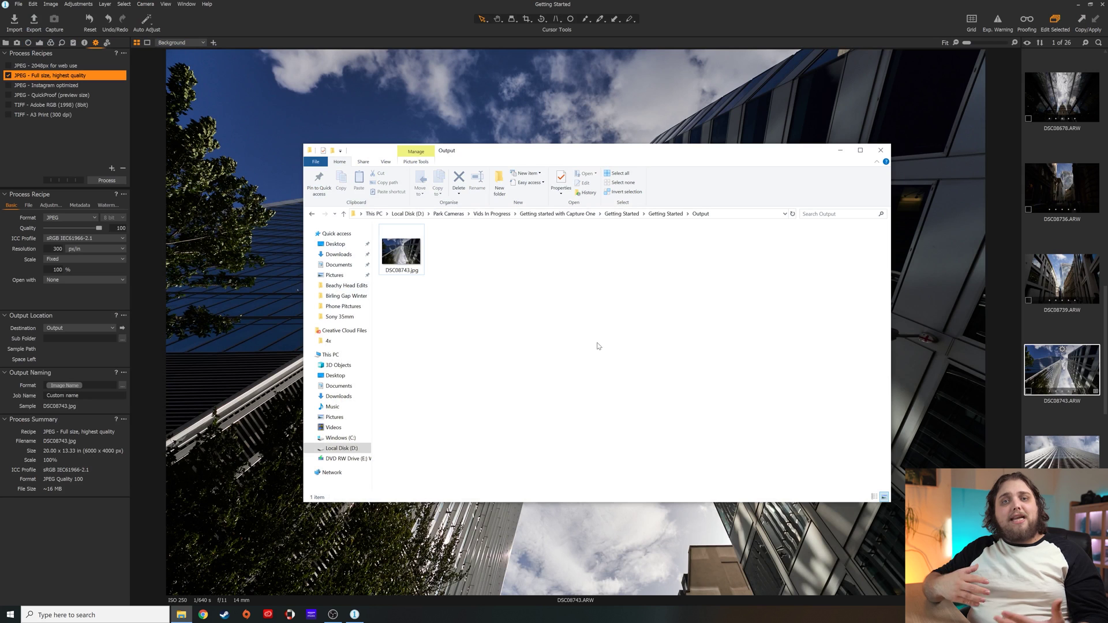